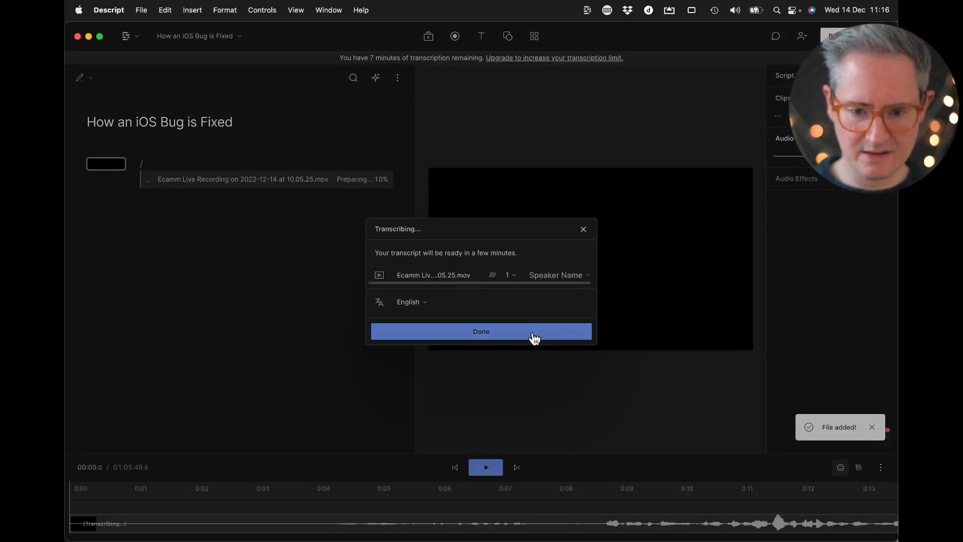
Confirm transcription of the imported recording with one speaker and English as the language
click(533, 333)
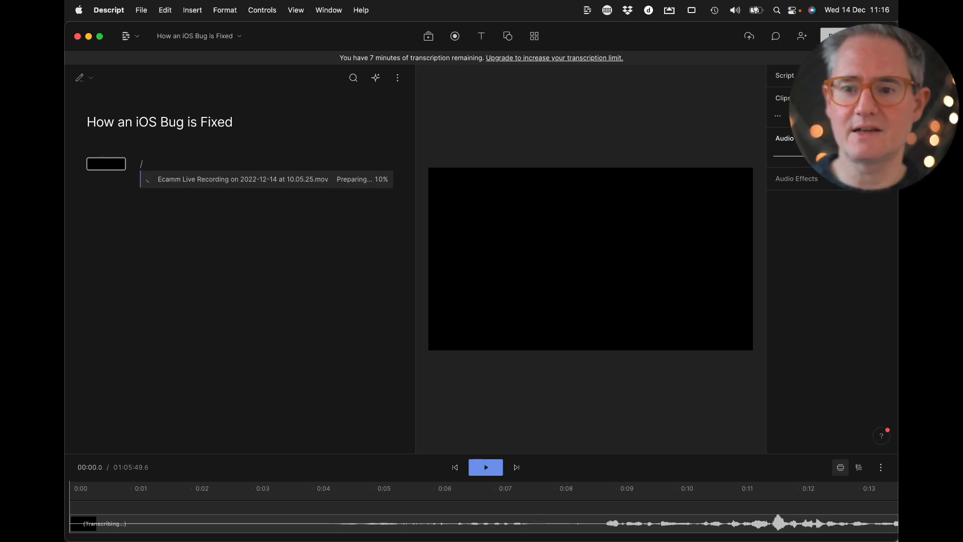
Review the available export types for the composition, including Timeline, Transcript and Subtitles, without exporting
click(843, 36)
click(666, 61)
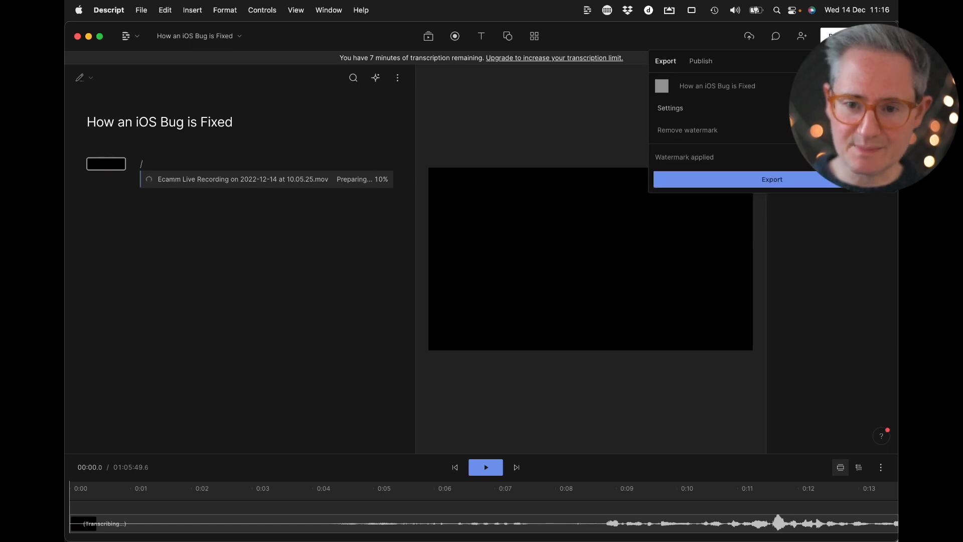
click(871, 87)
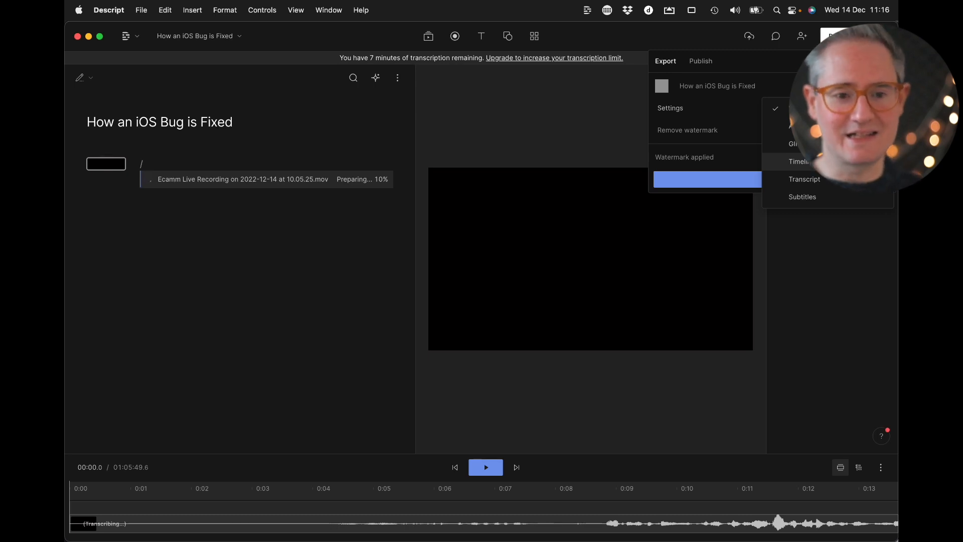
click(517, 207)
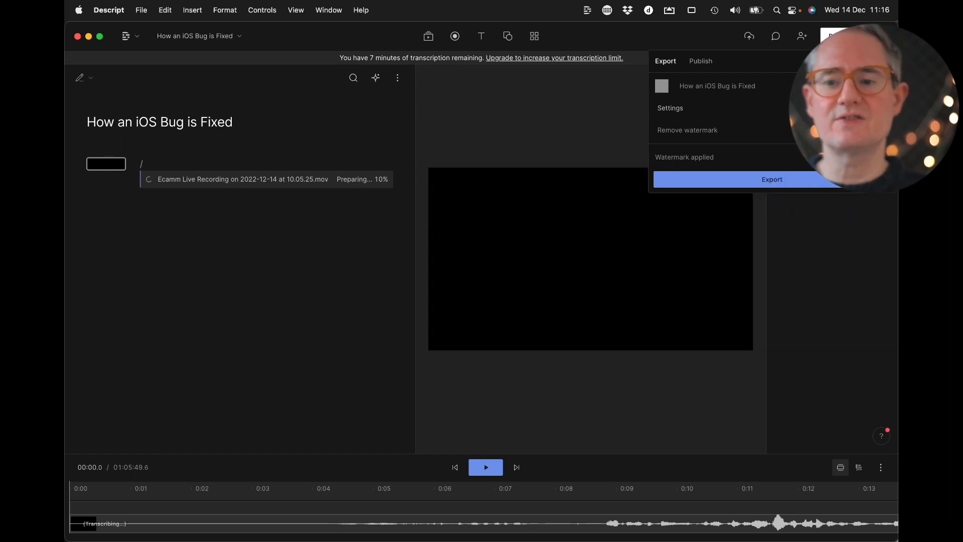
click(597, 263)
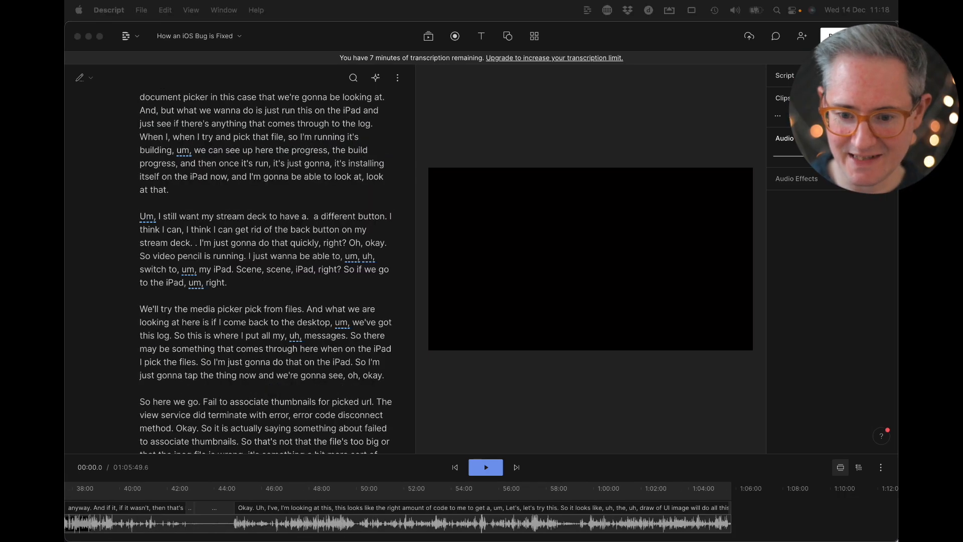
Go to the flagged "um" after "building" in the transcript and view the script cleanup tools
click(185, 151)
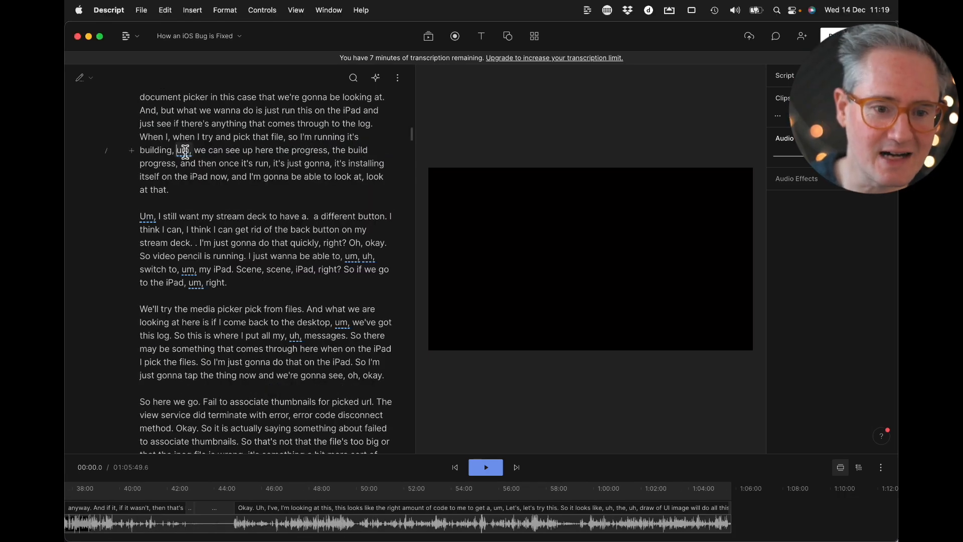
click(375, 78)
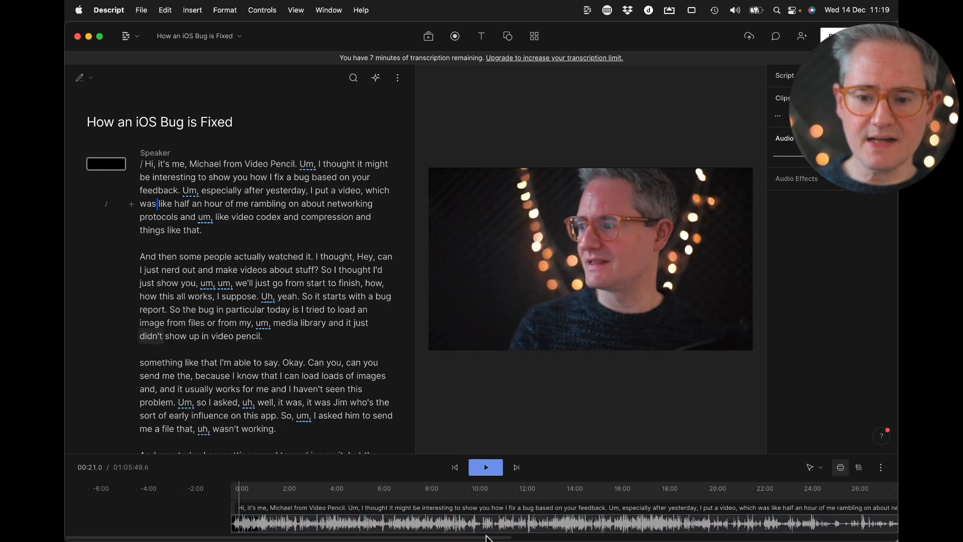
Locate the long quiet stretch at about 42 to 43 minutes on the timeline and play it
scroll(647, 516, right, 15)
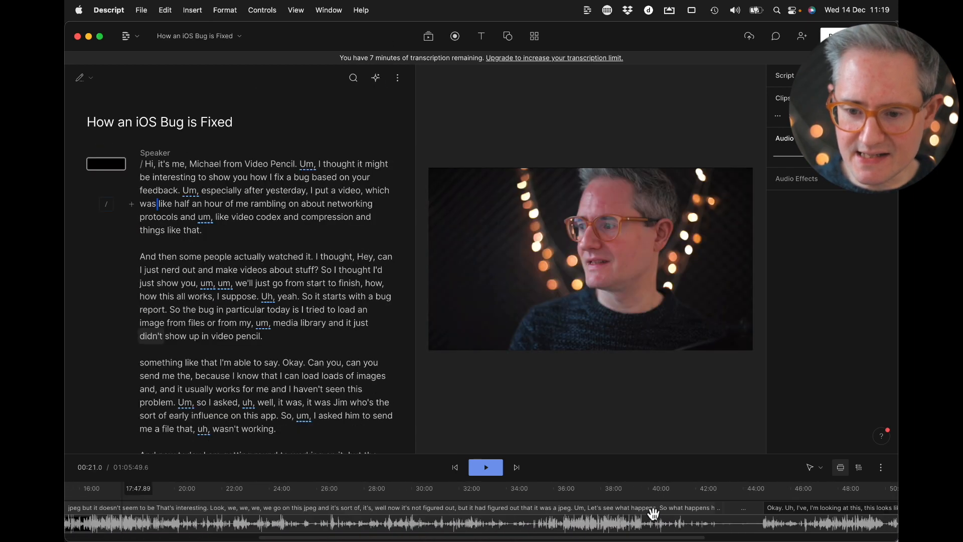
click(426, 527)
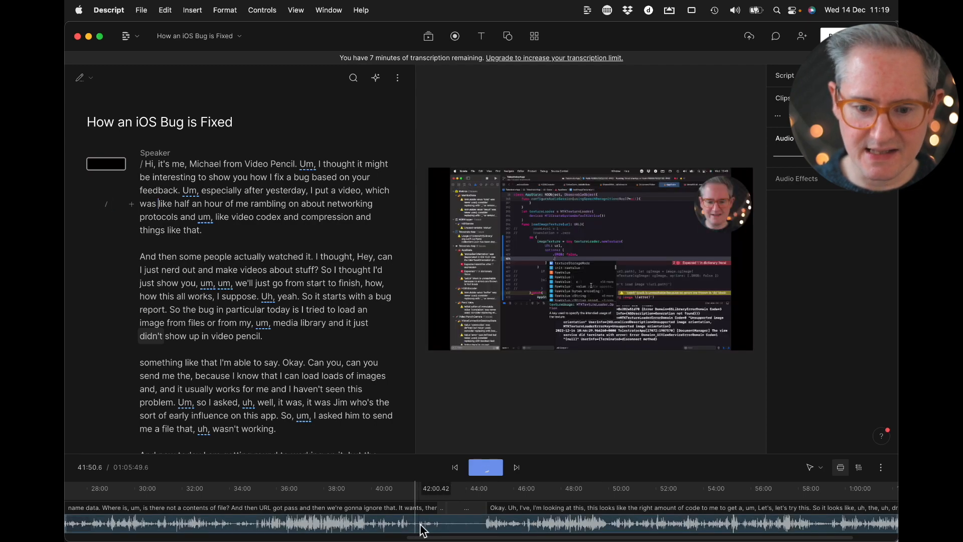
click(442, 527)
key(space)
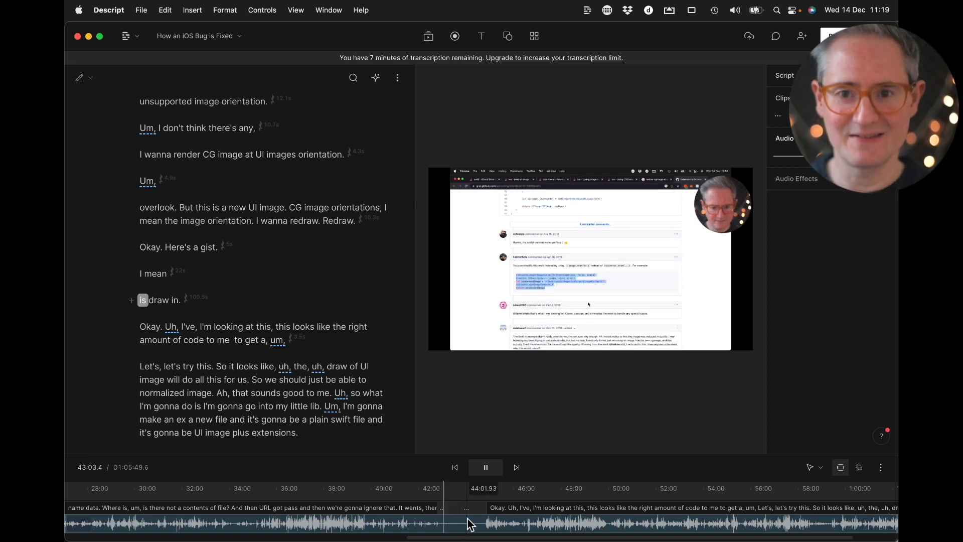
key(space)
Remove all detected filler words such as "um" and "uh" from the whole composition
click(375, 77)
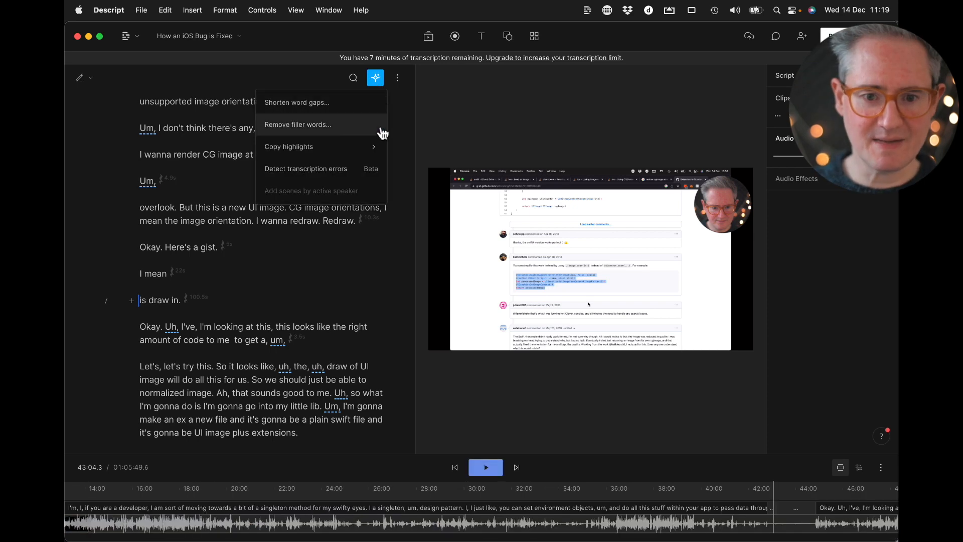
click(375, 77)
click(375, 77)
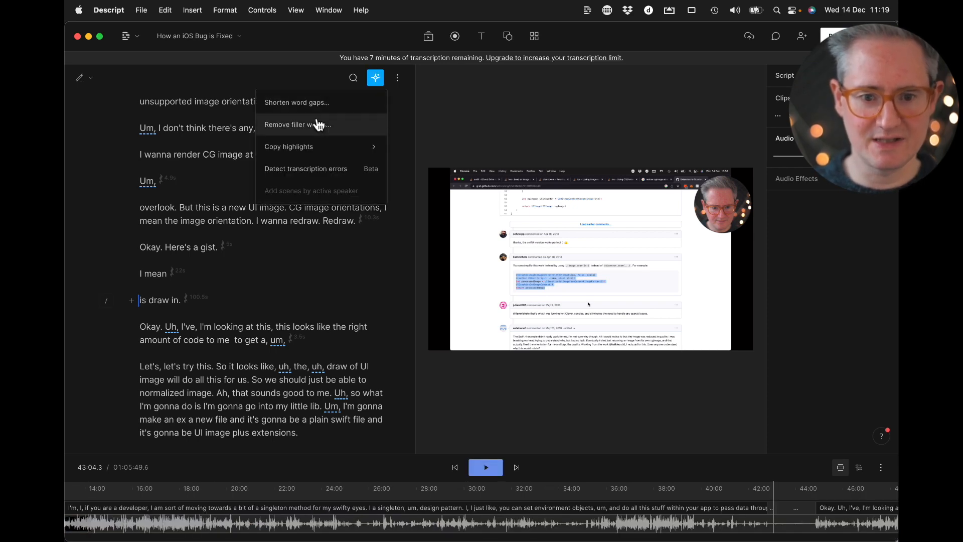
click(315, 124)
click(301, 163)
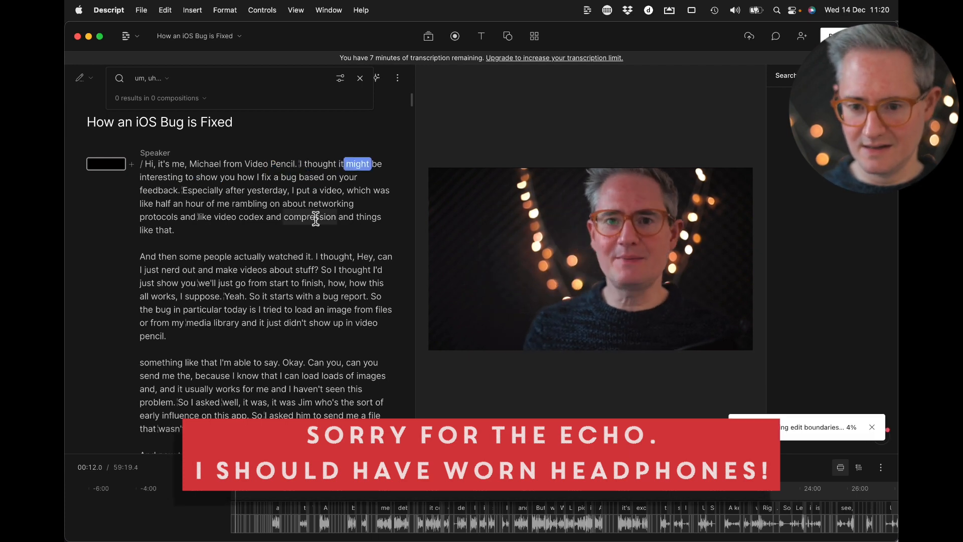
Shorten all word gaps of 3 s or more to 0.5 sec throughout the composition
click(377, 78)
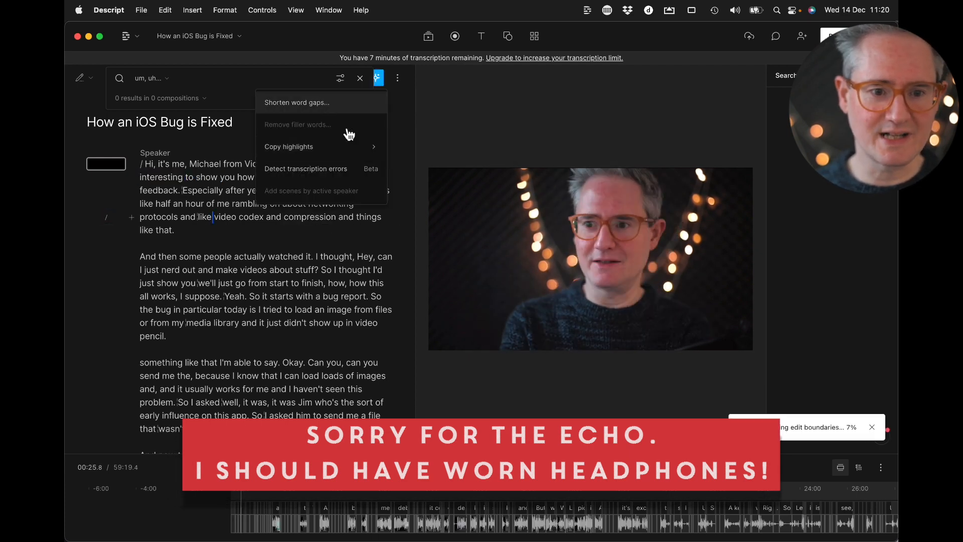
click(321, 102)
click(139, 145)
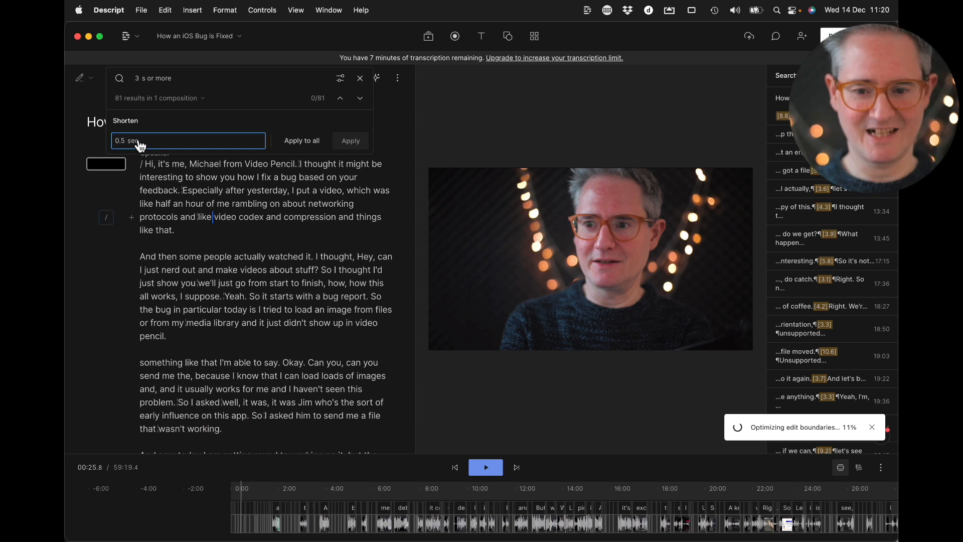
click(300, 141)
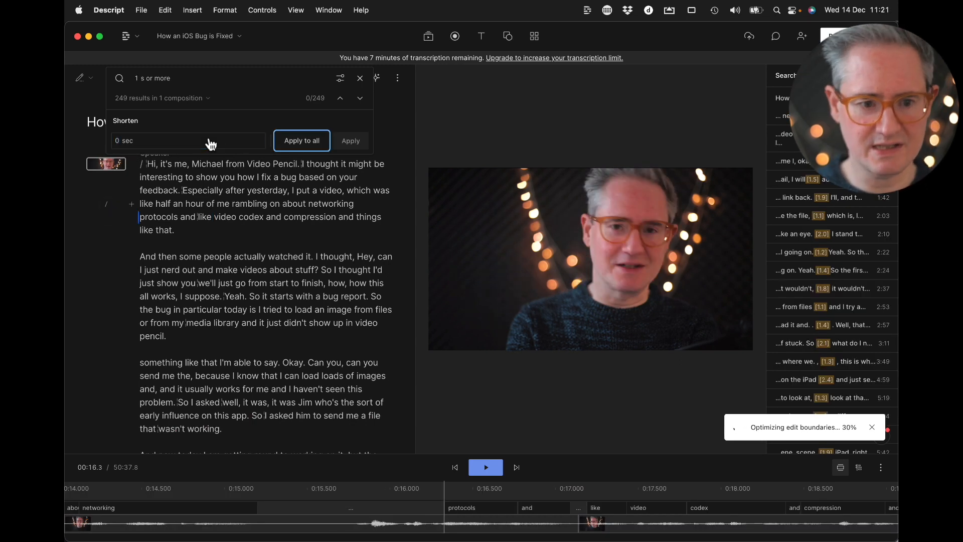
Shorten all word gaps of 0.5 s or more to 0.1 sec throughout the composition, and close the search
click(136, 78)
key(BackSpace)
text(0)
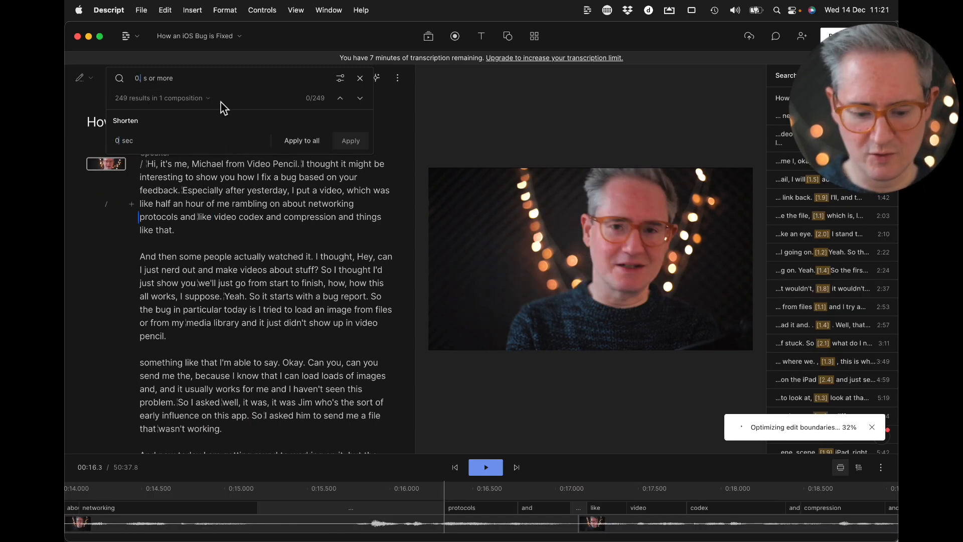
text(.5)
key(Tab)
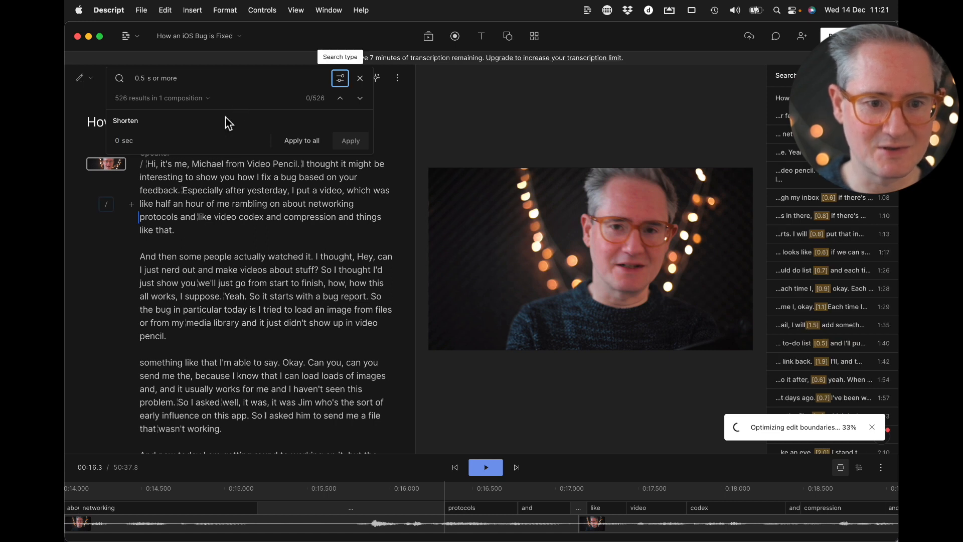
click(122, 143)
text(0.1)
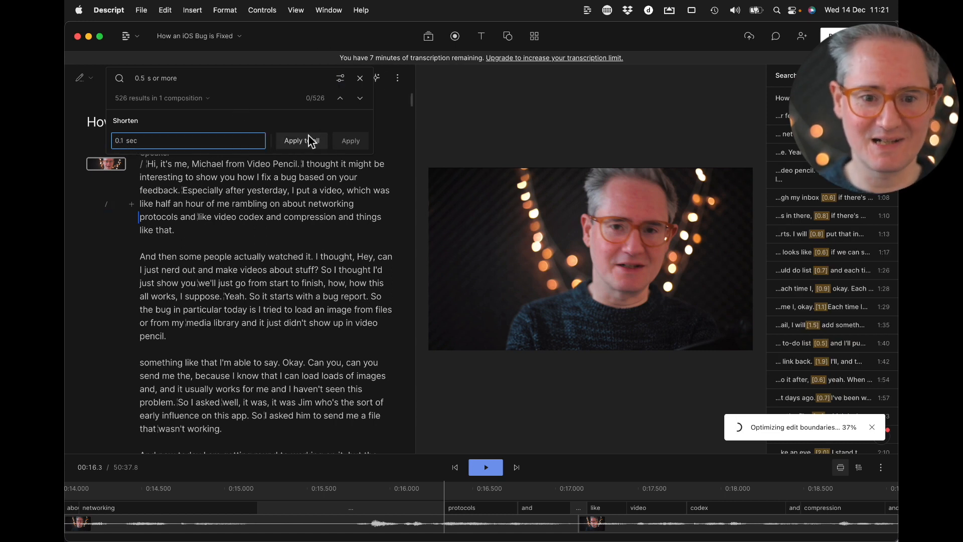
click(303, 141)
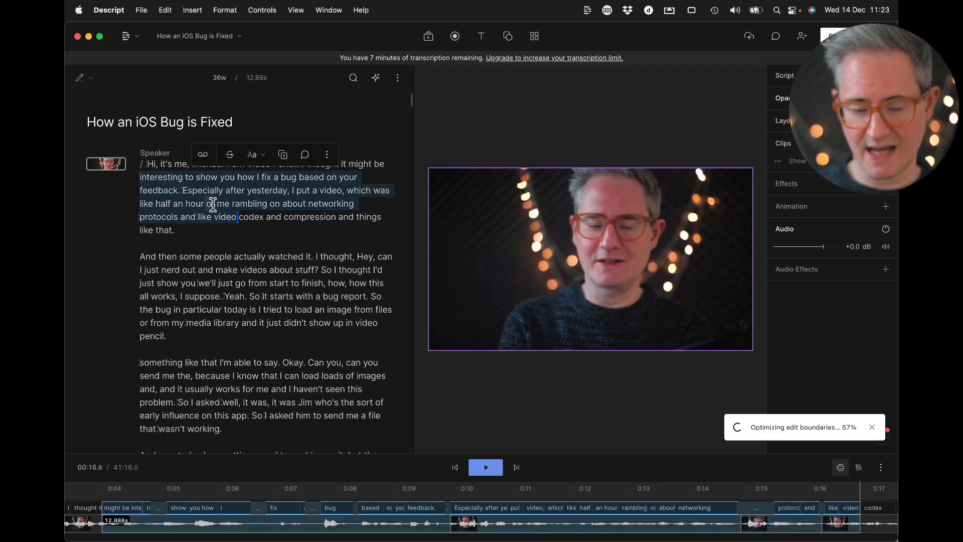
click(228, 236)
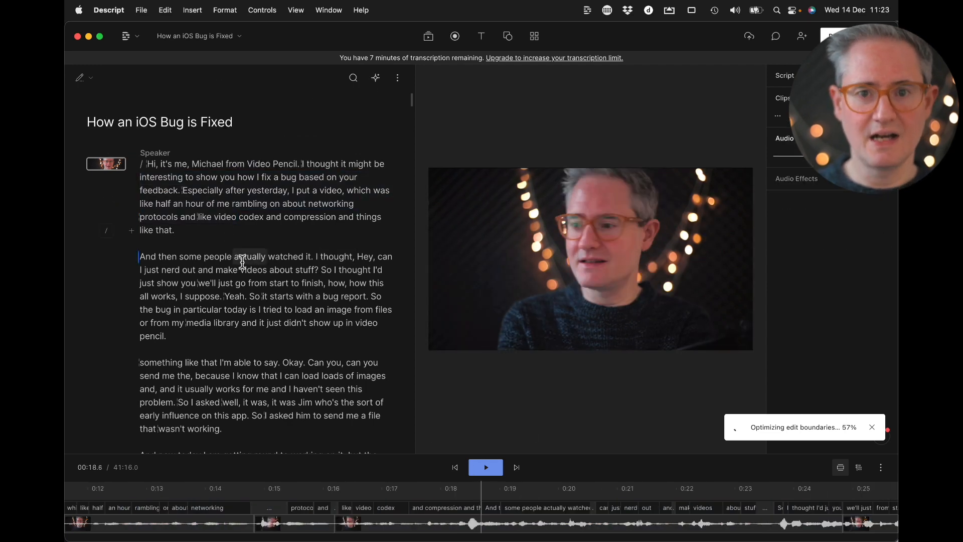
Play the edited passage from about 2:05 to 2:18, where the speaker repeats "it wouldn't"
scroll(273, 295, down, 5)
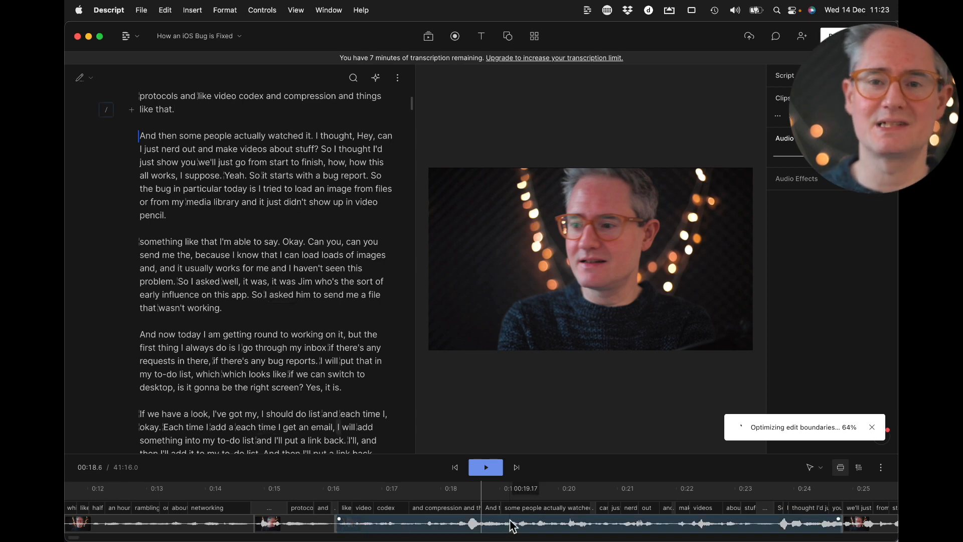
scroll(508, 528, down, 5)
click(767, 523)
scroll(767, 523, right, 10)
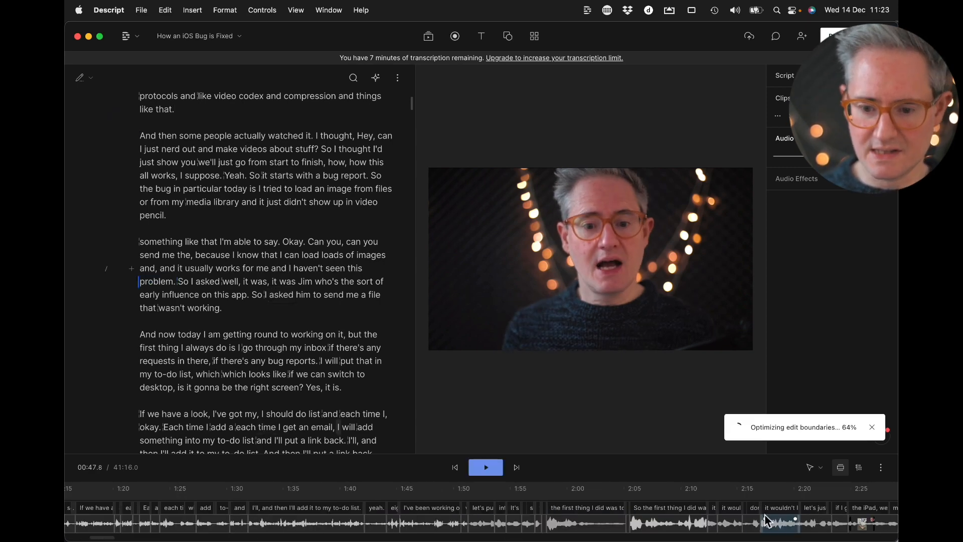
click(628, 526)
key(space)
click(668, 527)
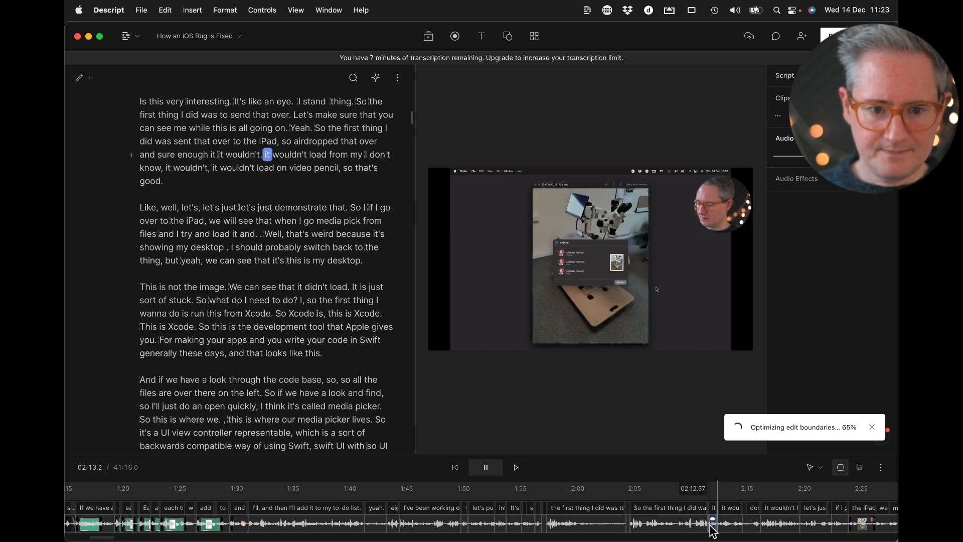
key(space)
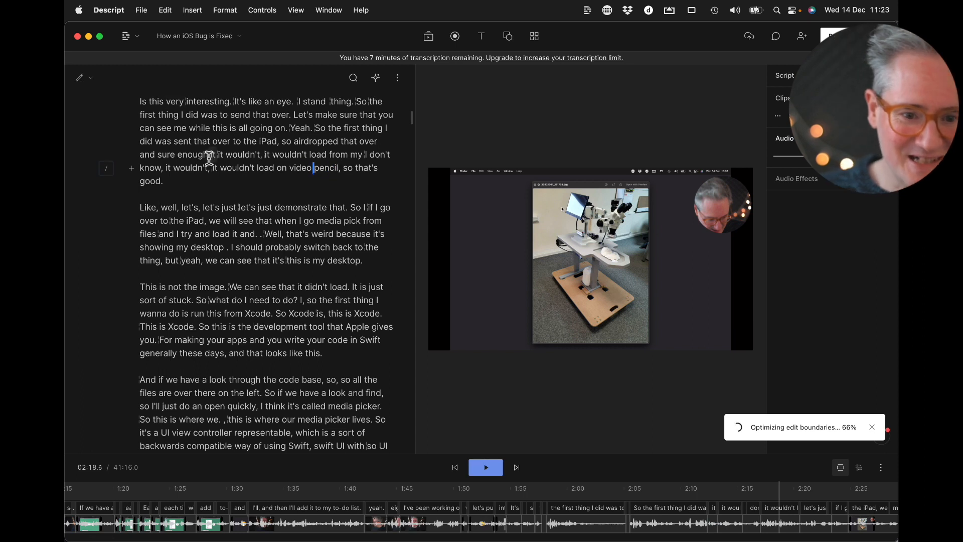
Cut the repeated "it wouldn't" phrases after "sure enough it" and the "sort of" before "functional view" from the script
drag(217, 154, 219, 168)
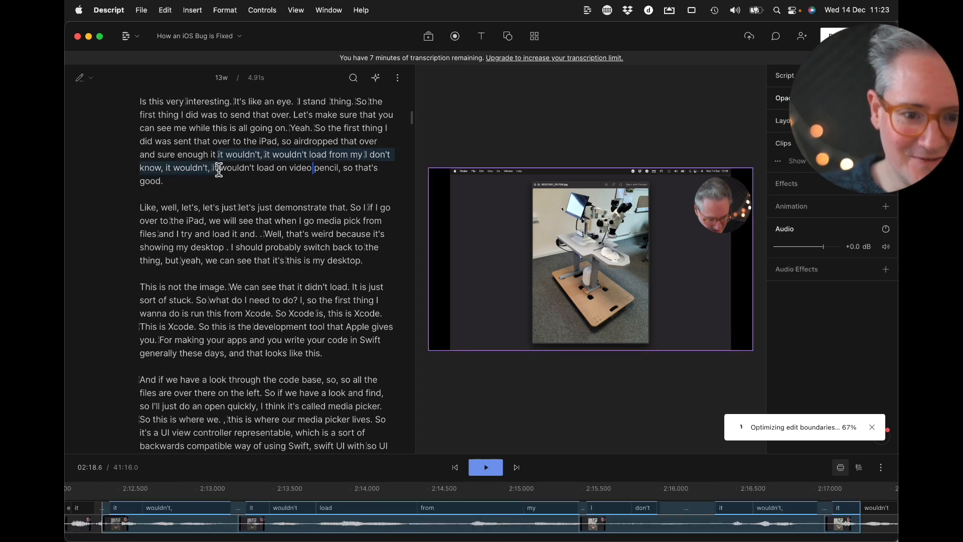
key(BackSpace)
click(215, 157)
key(space)
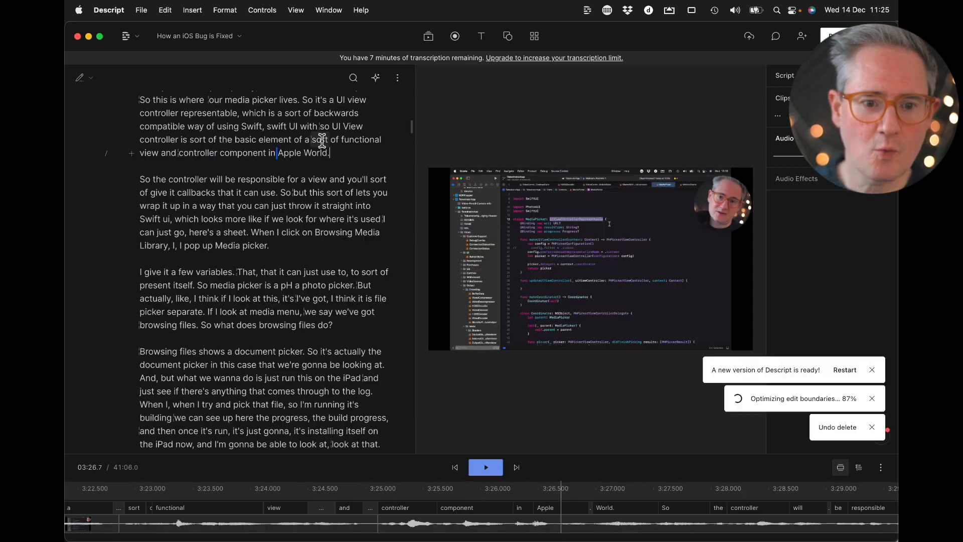
drag(311, 140, 341, 140)
key(BackSpace)
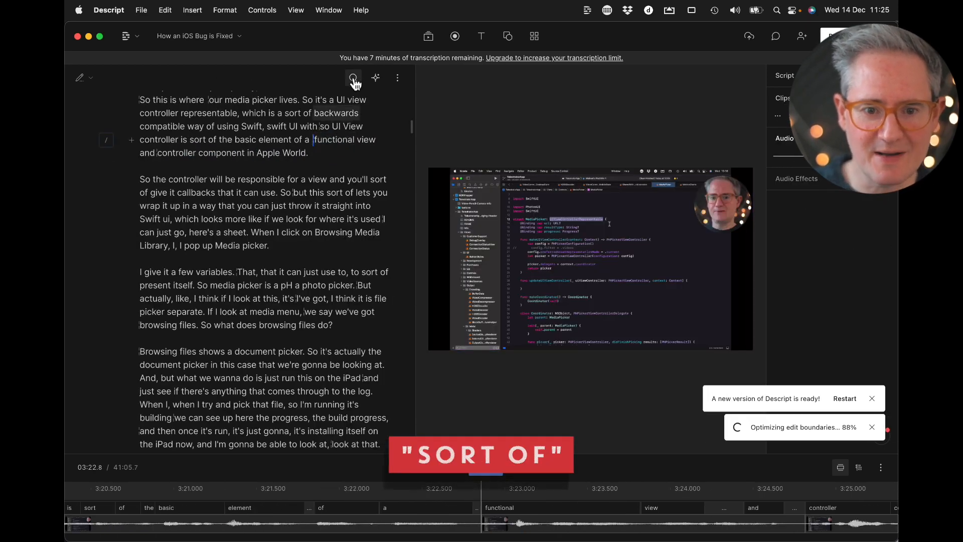
Search the script for "sort of", go through several matches, and remove every occurrence from the composition
click(353, 77)
text(sort of)
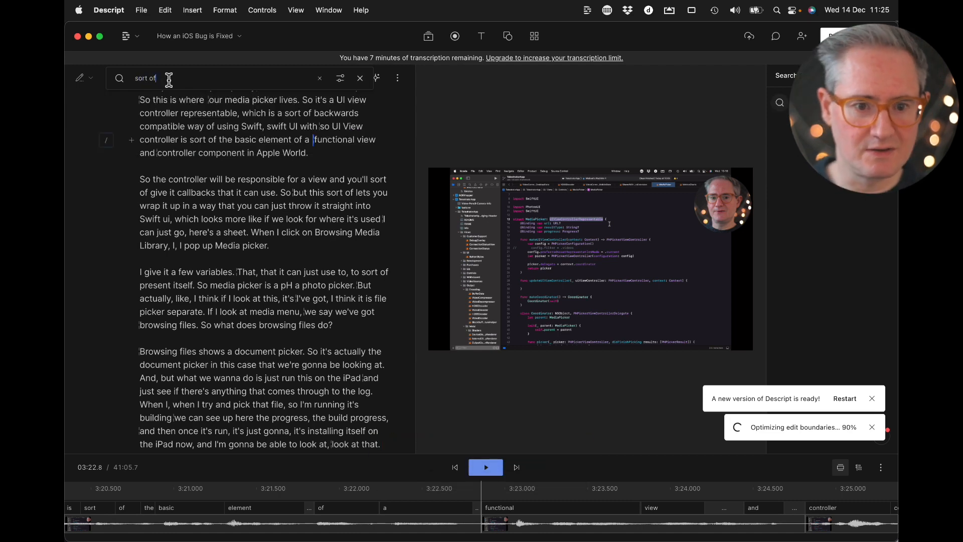
click(357, 102)
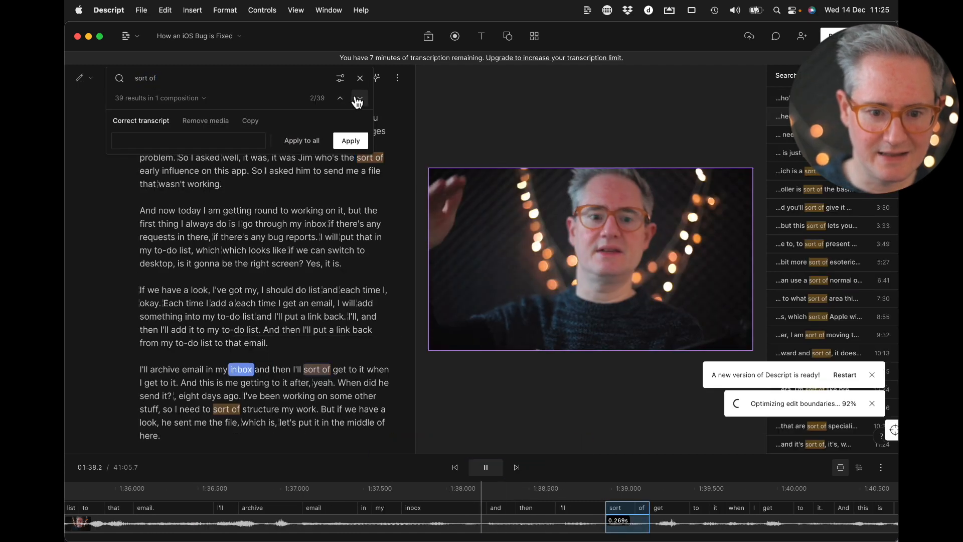
click(357, 102)
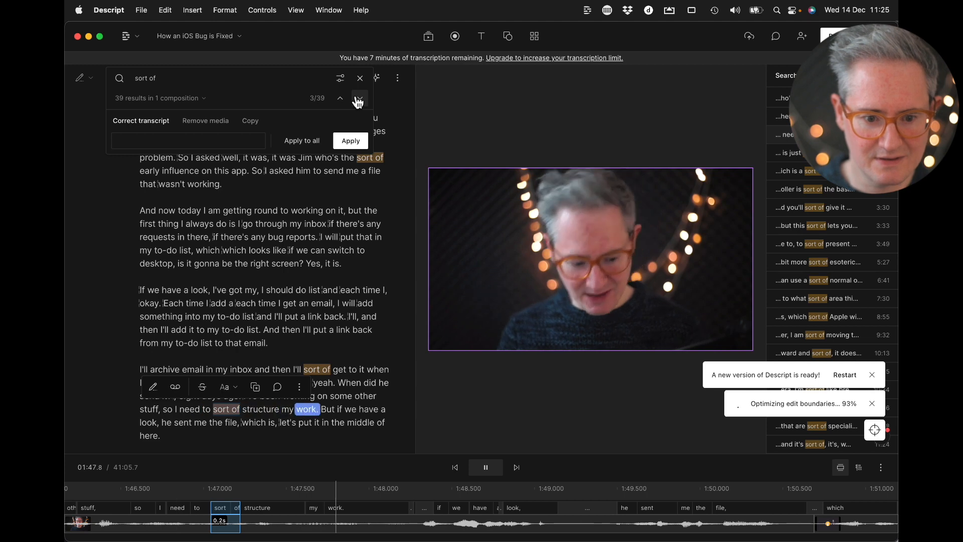
click(358, 102)
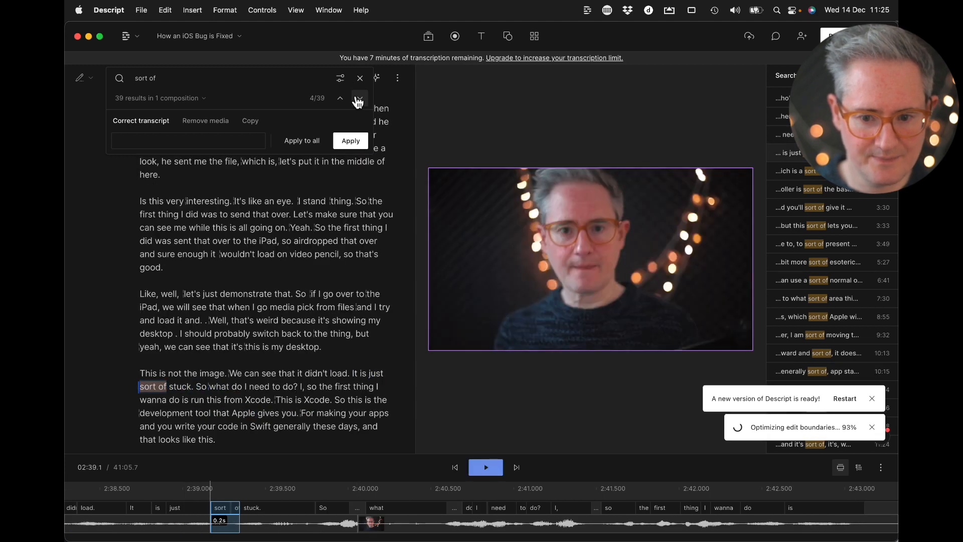
click(358, 102)
click(357, 101)
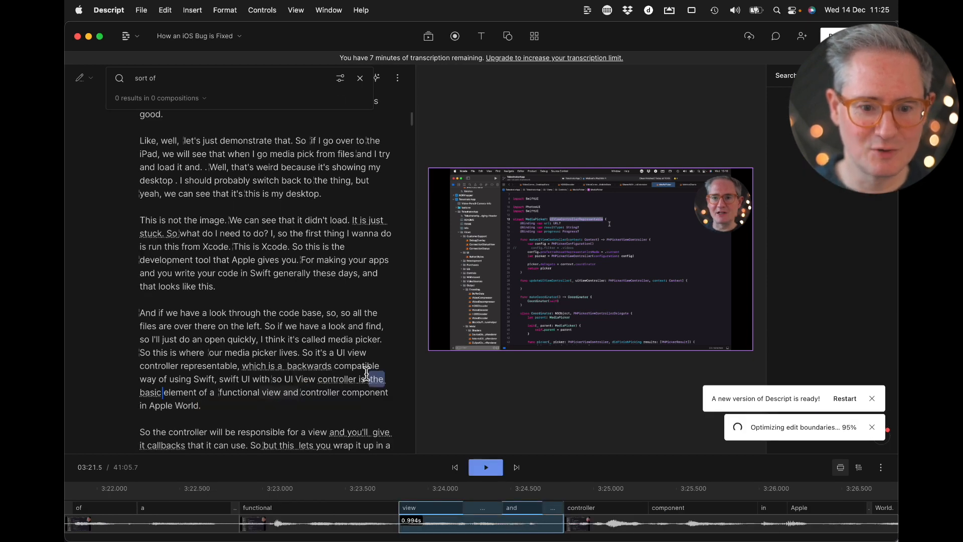
key(Escape)
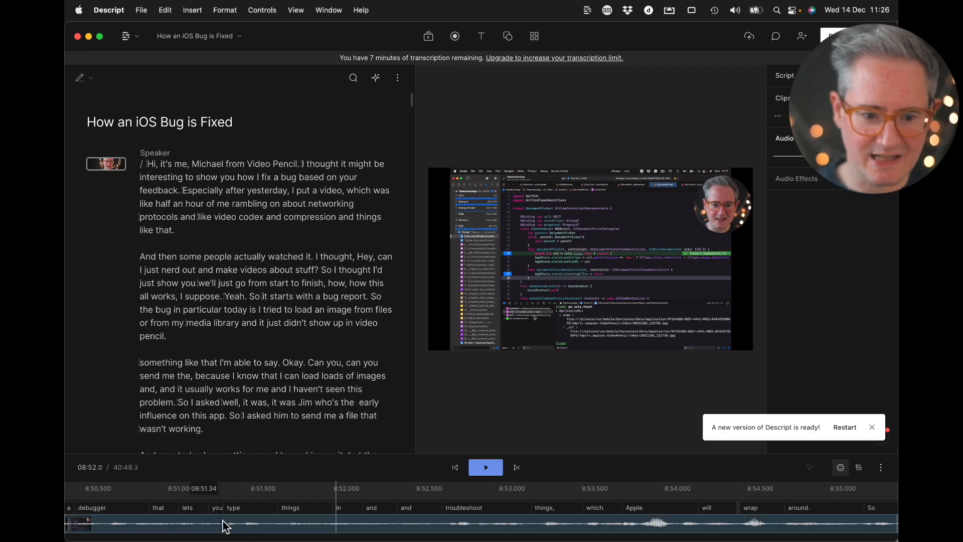
Return to the beginning of the timeline, delete the short black clips before the opening, and play the first seconds of the composition
scroll(223, 522, left, 15)
scroll(241, 529, down, 10)
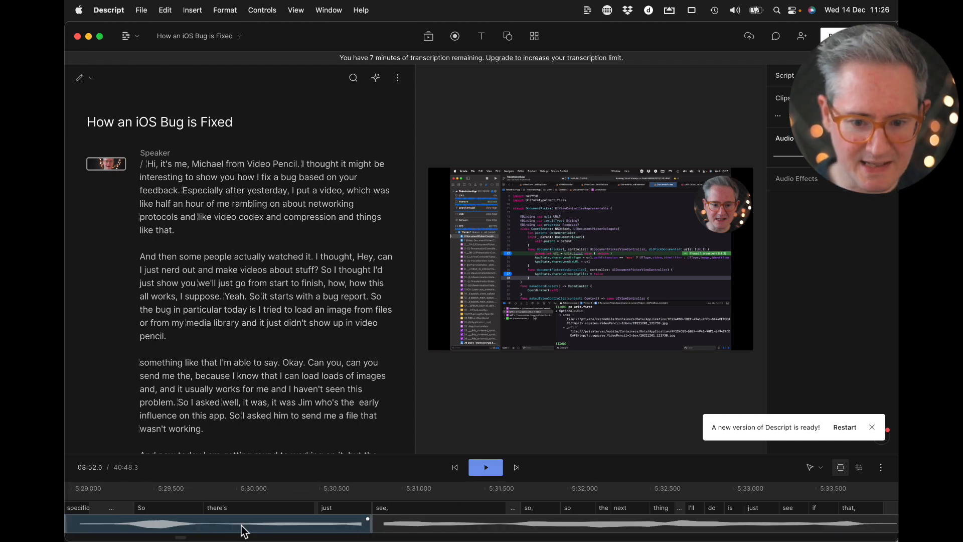
scroll(231, 524, up, 10)
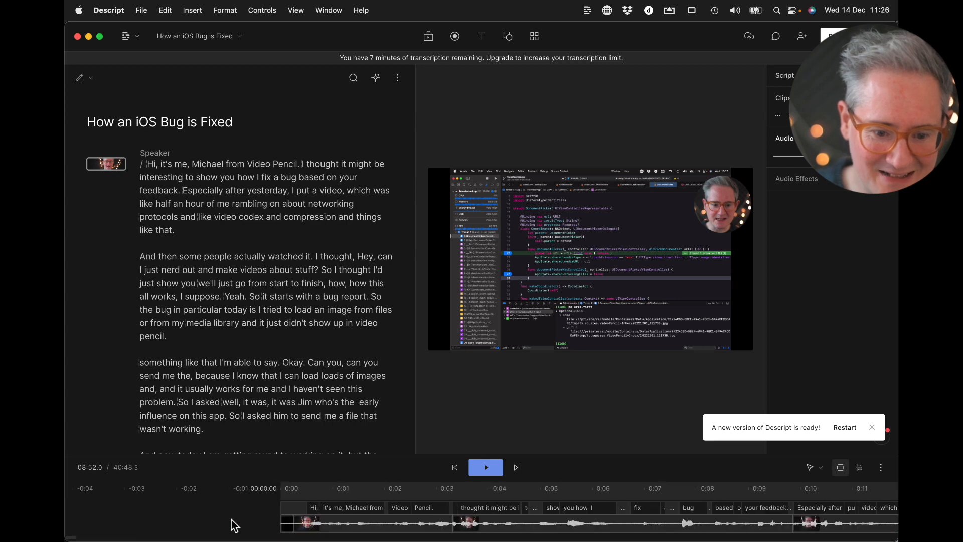
click(473, 525)
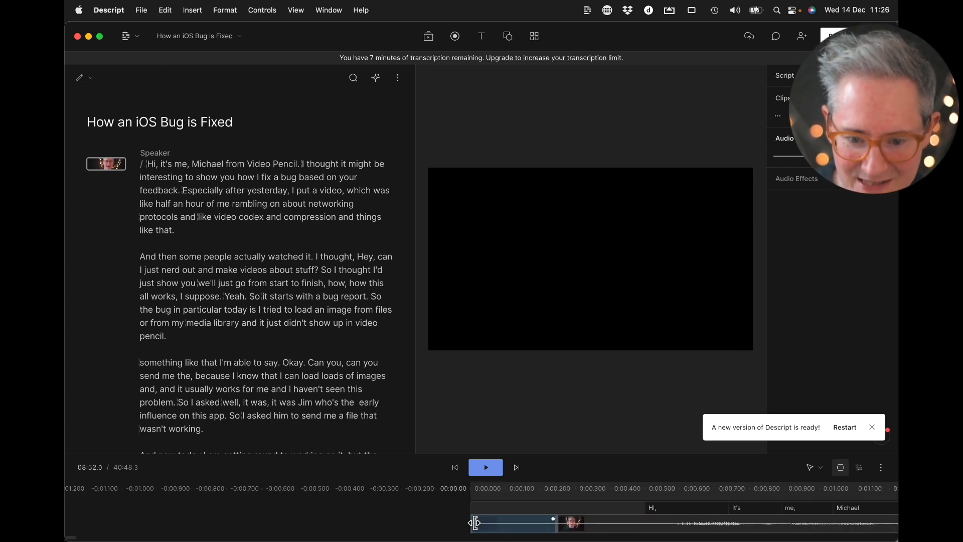
key(space)
key(space)
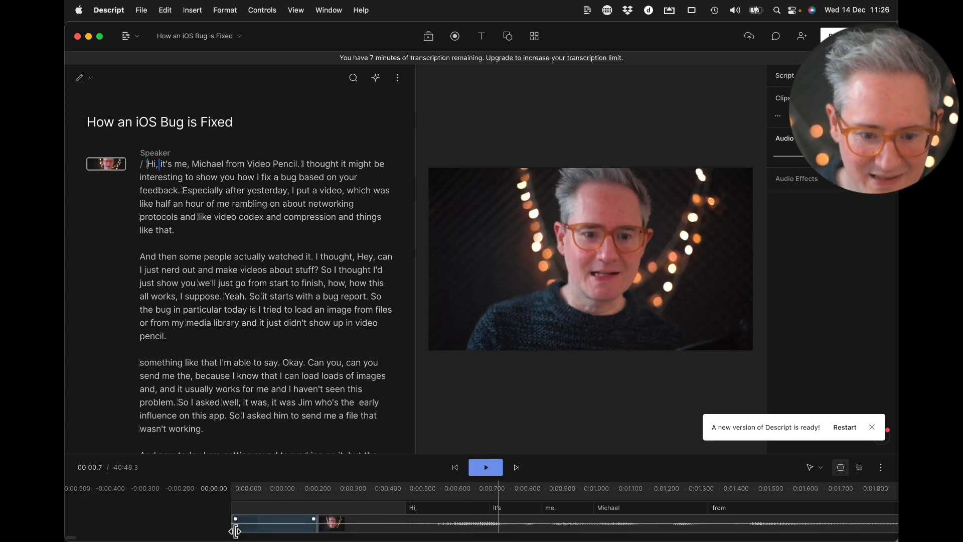
click(401, 525)
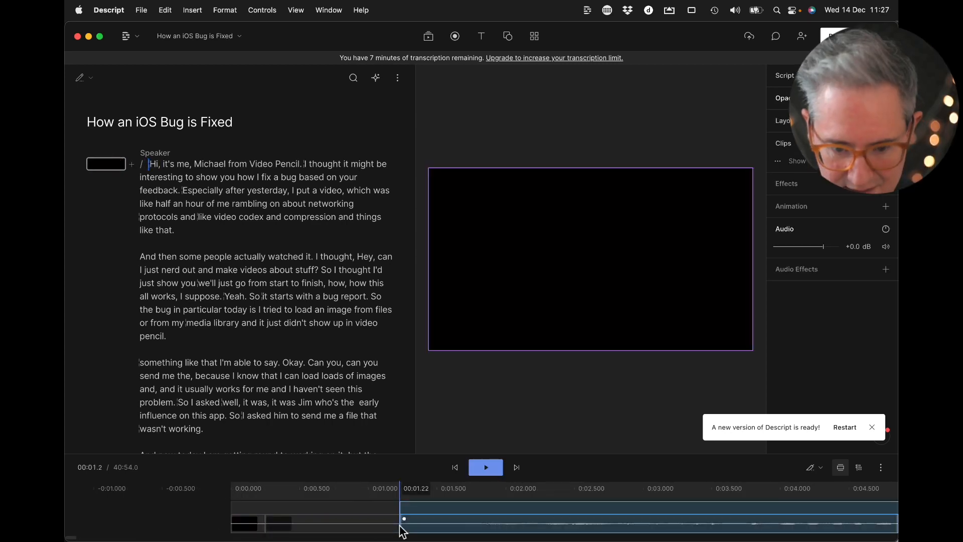
click(358, 527)
key(Delete)
click(254, 524)
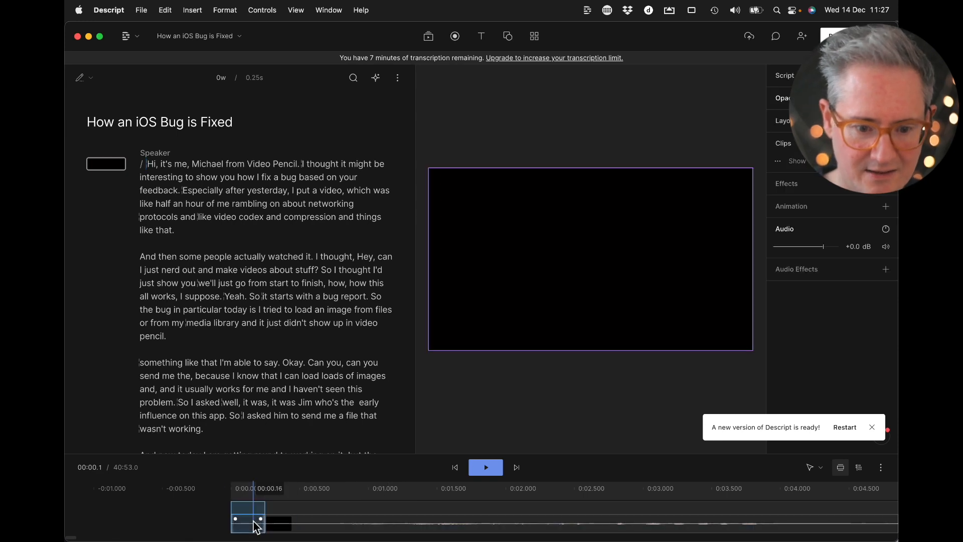
key(Delete)
key(space)
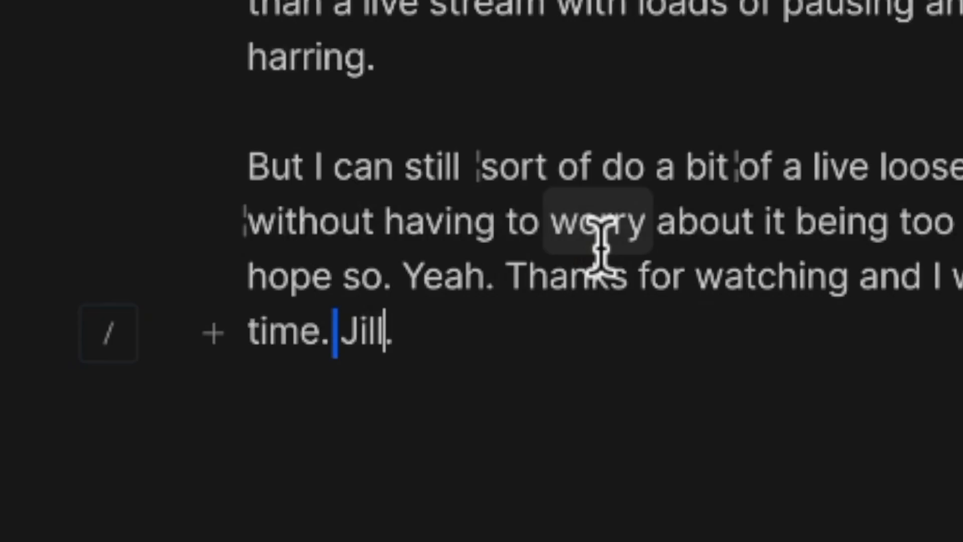
Go to the last paragraph, around "Thanks for watching", and check the ending of the composition through to its final black clip
click(597, 236)
double_click(597, 236)
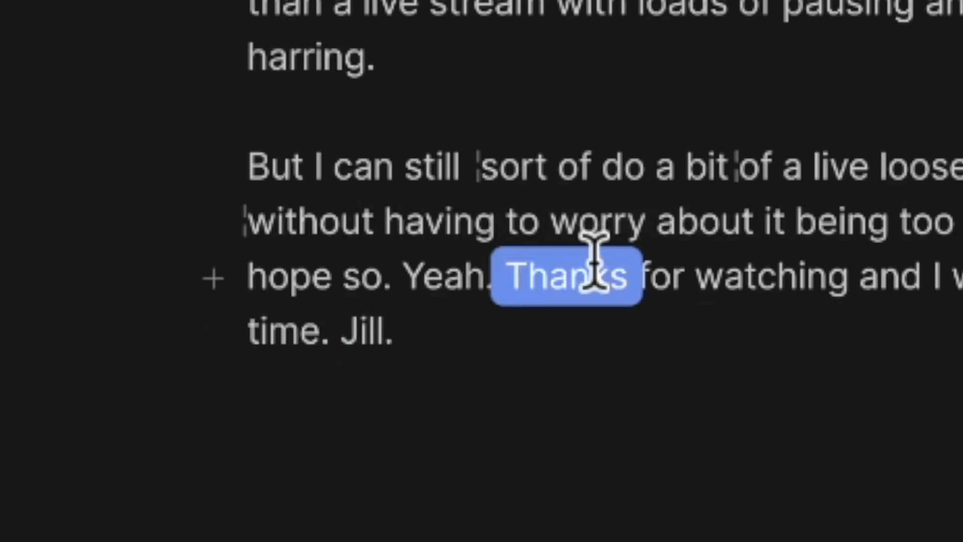
key(super+Down)
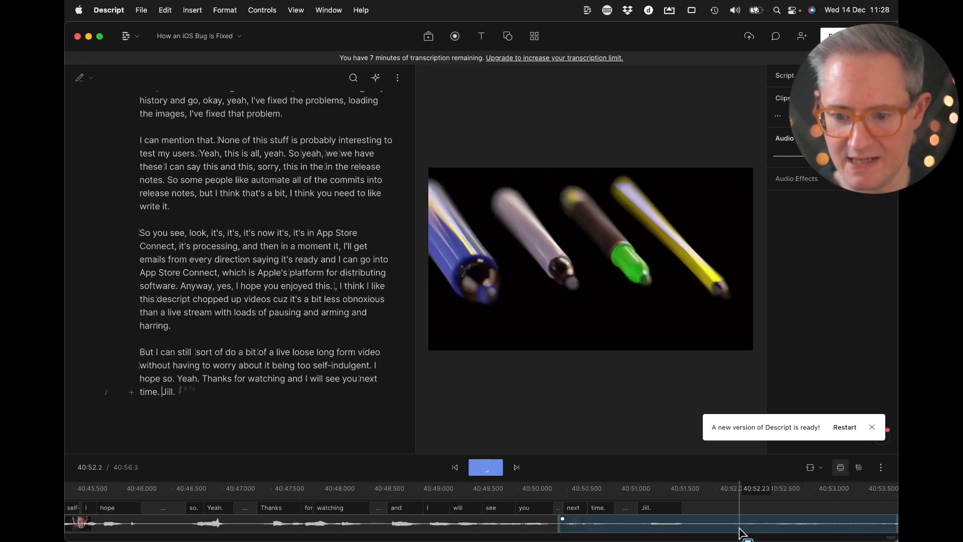
scroll(739, 531, right, 7)
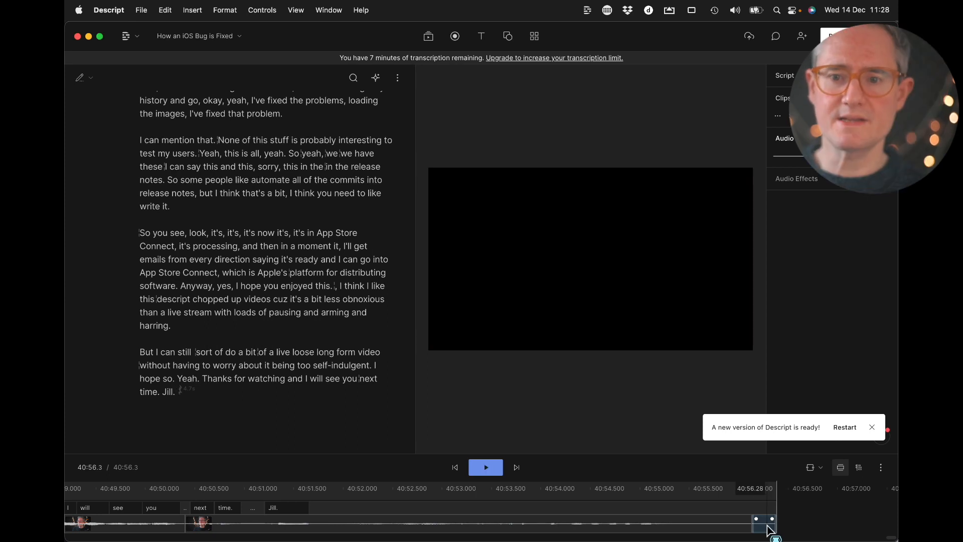
Export the composition as a Final Cut Pro X (.fcpxml) timeline with media files included, into the Video Pencil Product Demos folder
click(833, 35)
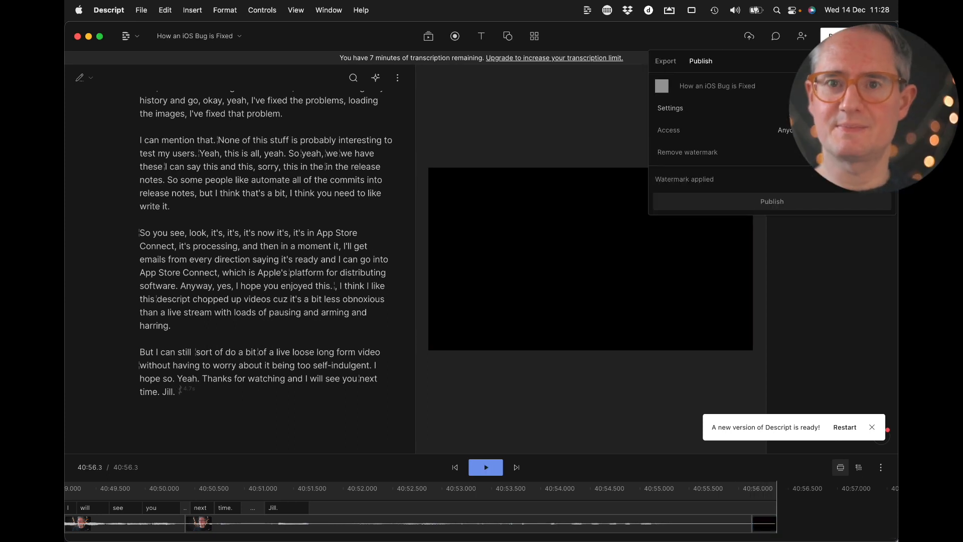
click(666, 61)
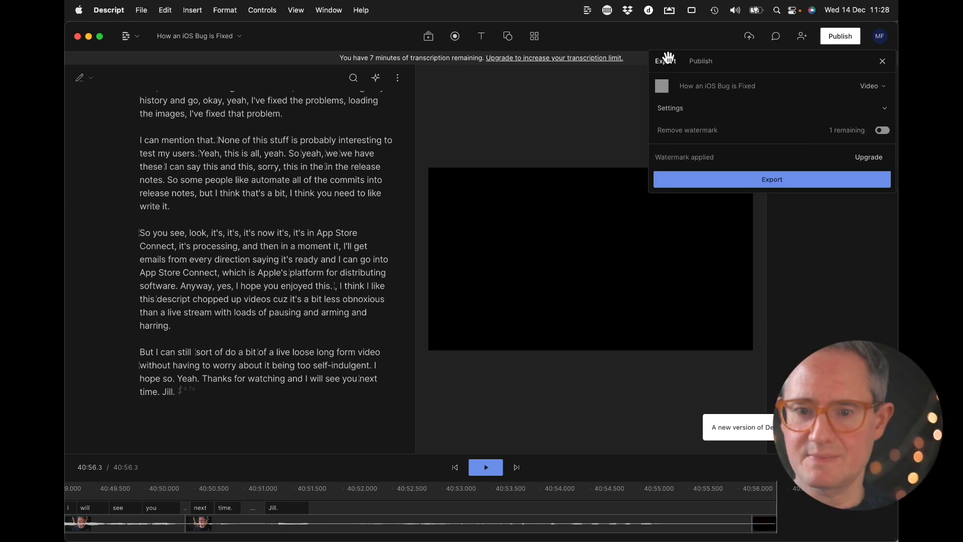
click(770, 84)
click(810, 164)
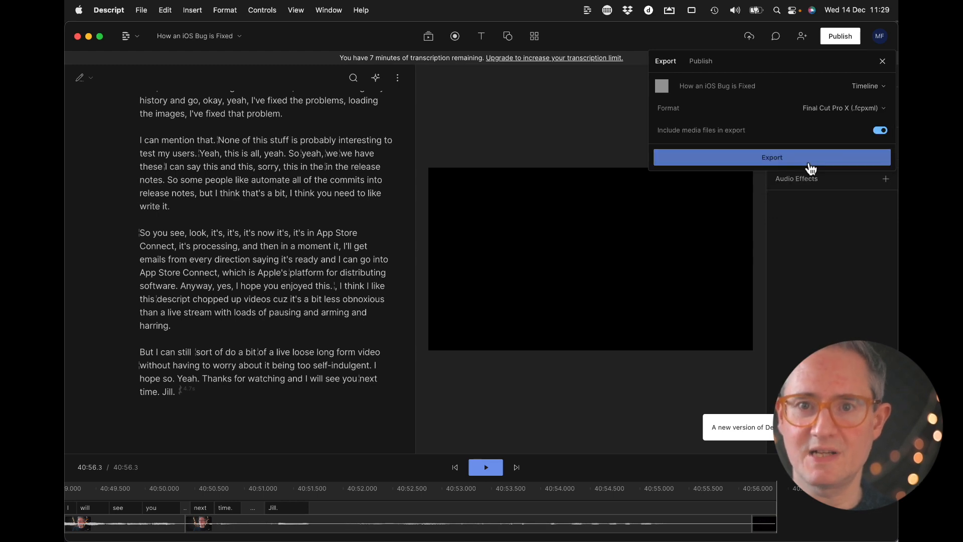
click(788, 159)
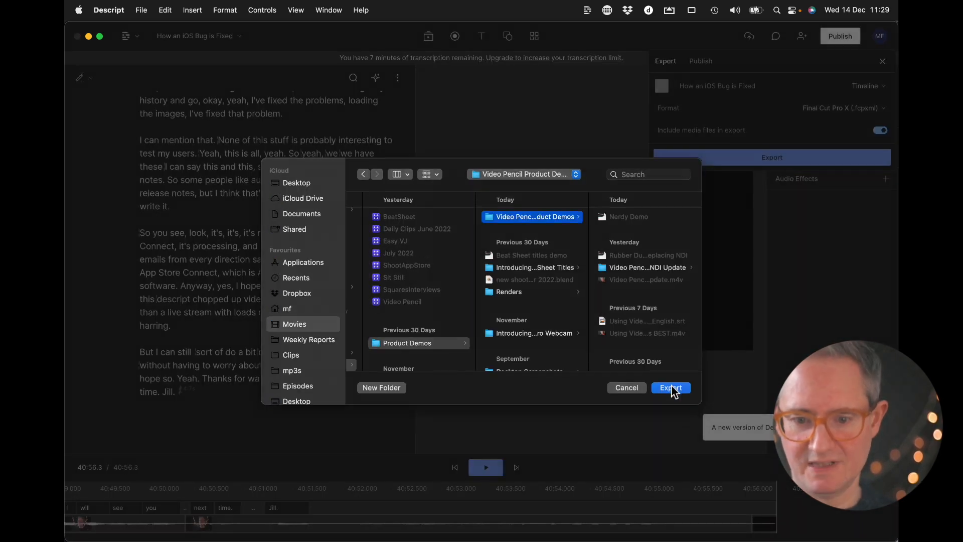
click(672, 389)
Select the exported How an iOS Bug is Fixed.fcpxml in Finder to check it, and switch to Final Cut Pro
click(386, 288)
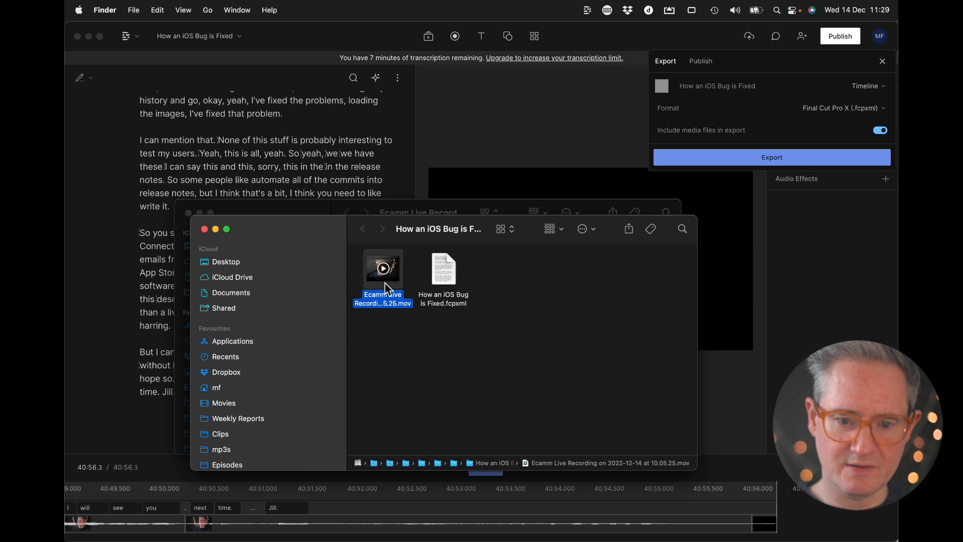
click(446, 283)
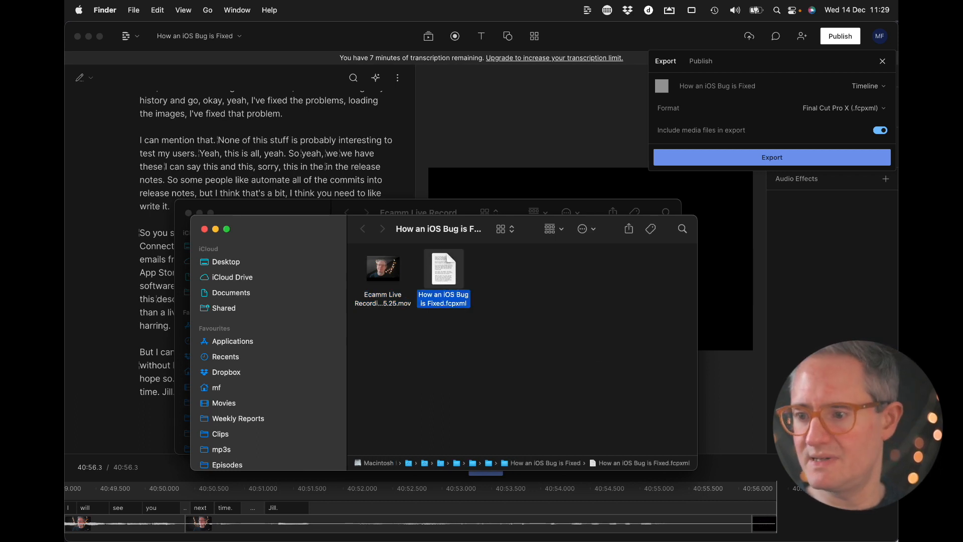
click(370, 182)
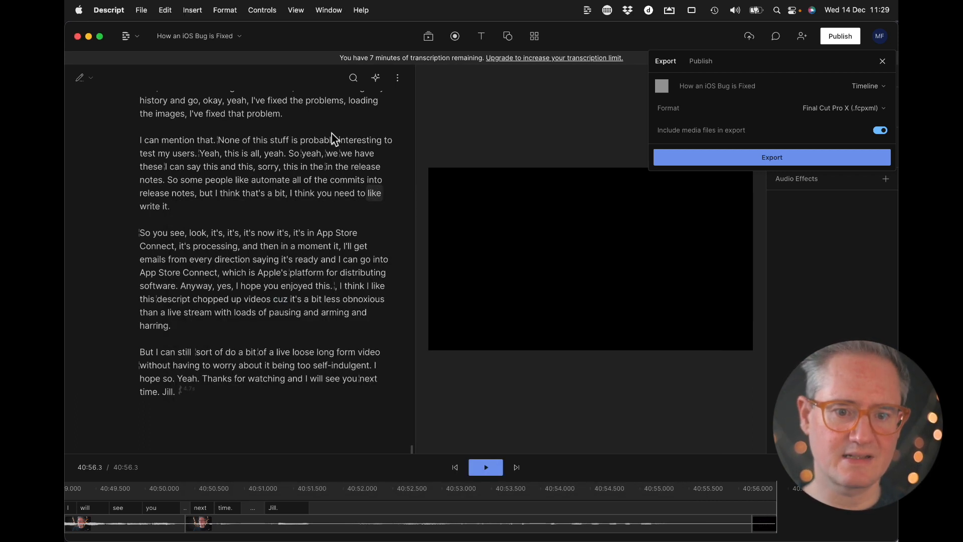
click(332, 133)
key(super+m)
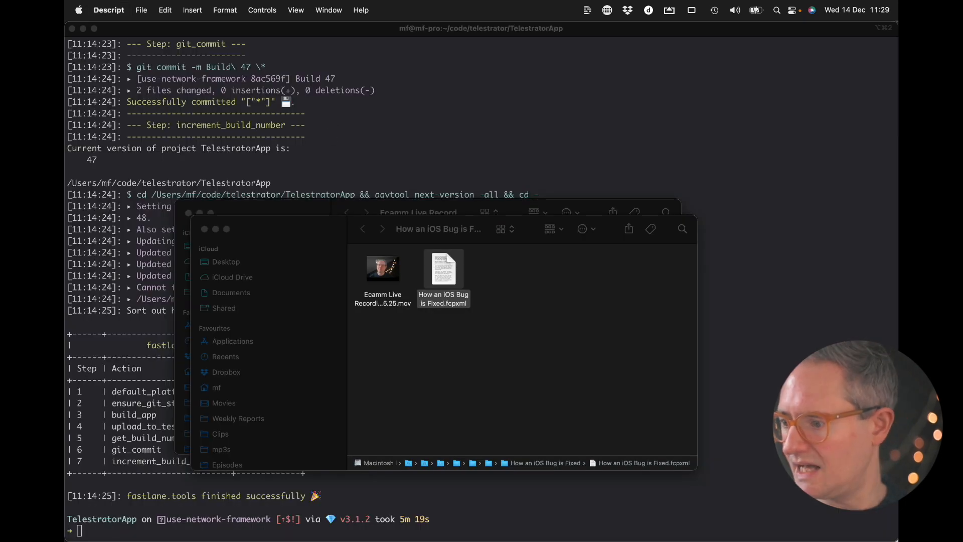
key(super+Tab)
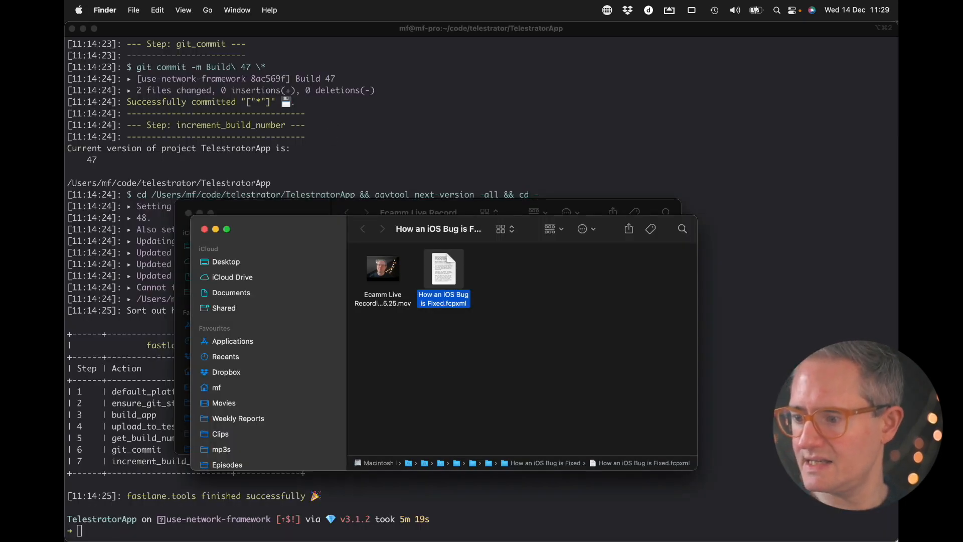
key(super+Tab)
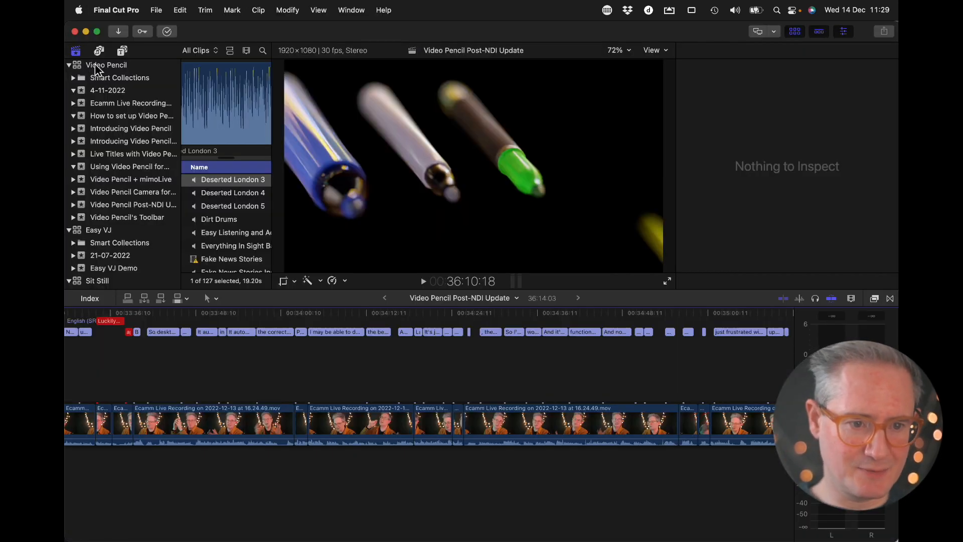
Import the XML from the How an iOS Bug is Fixed folder into the Video Pencil library and open its project in the timeline
click(156, 10)
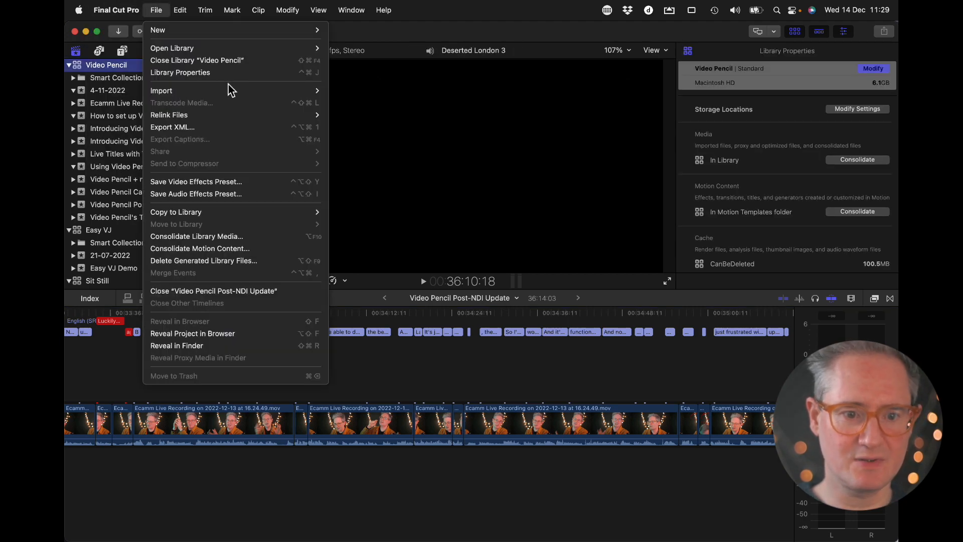
mouse_move(230, 90)
click(380, 142)
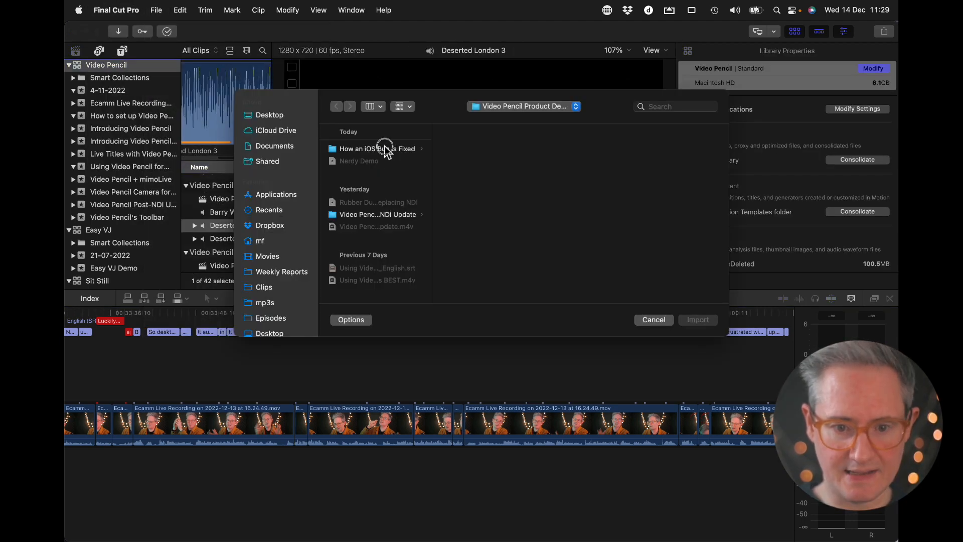
click(385, 149)
double_click(477, 168)
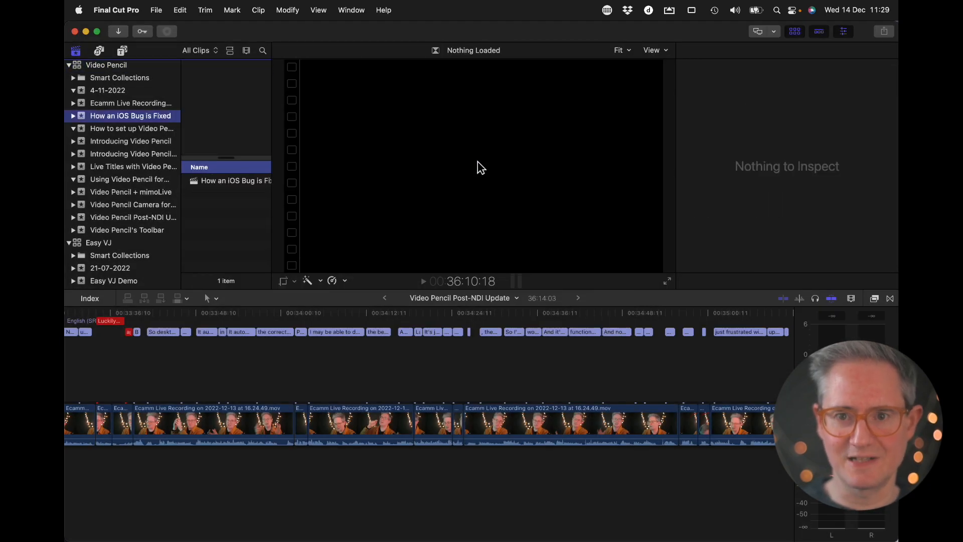
click(210, 181)
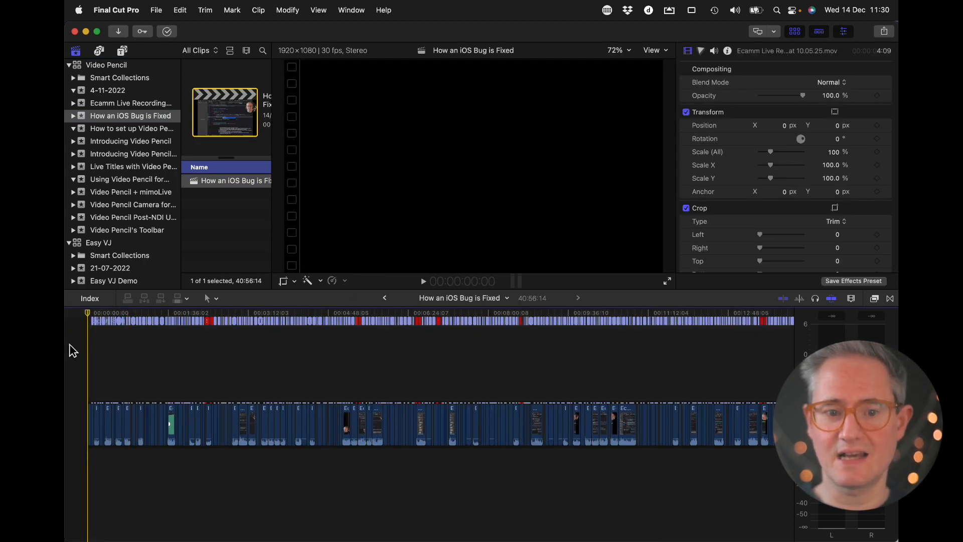
Trim the ends of the overlapping red captions from "So if I go over to the iPad" through "the document, it gets a call back"
click(282, 322)
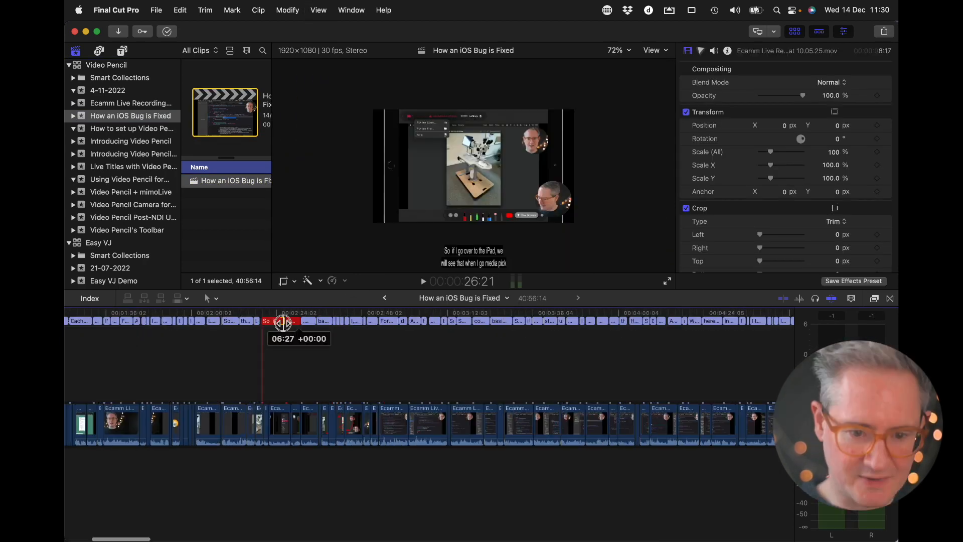
drag(283, 322, 283, 323)
scroll(415, 349, right, 6)
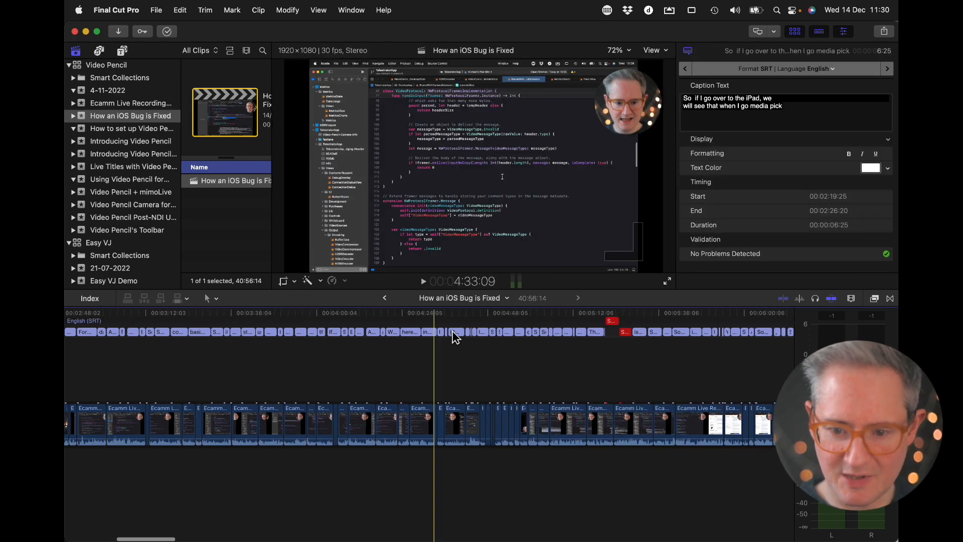
click(616, 323)
scroll(374, 331, right, 10)
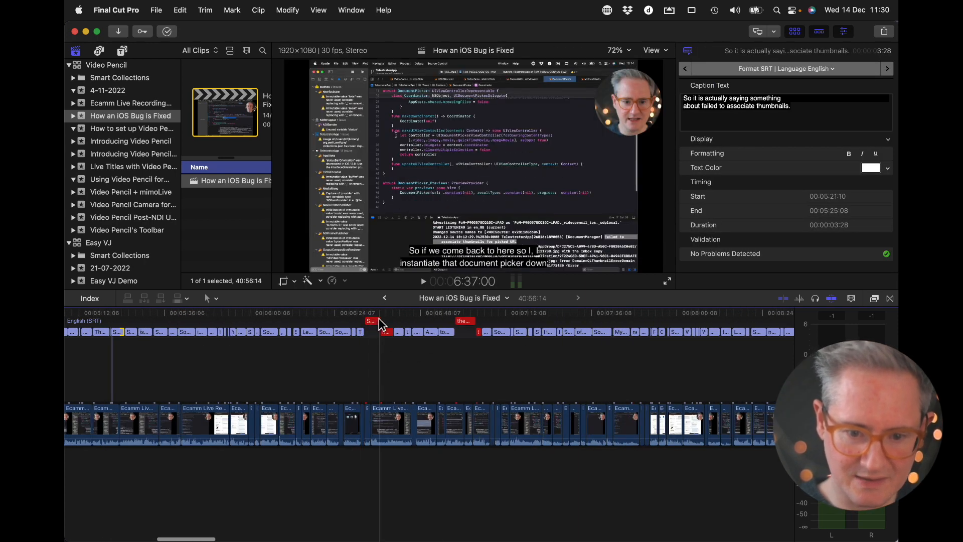
click(379, 321)
click(475, 321)
scroll(612, 325, right, 5)
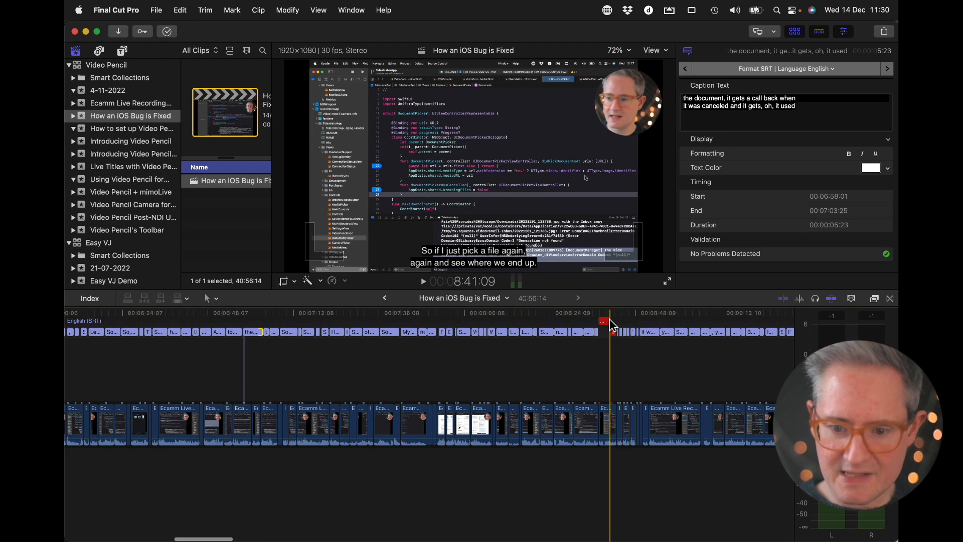
Trim the ends of the overlapping captions from "So if I just pick a file again" through "That's not what I saw, but yeah"
drag(611, 325, 606, 323)
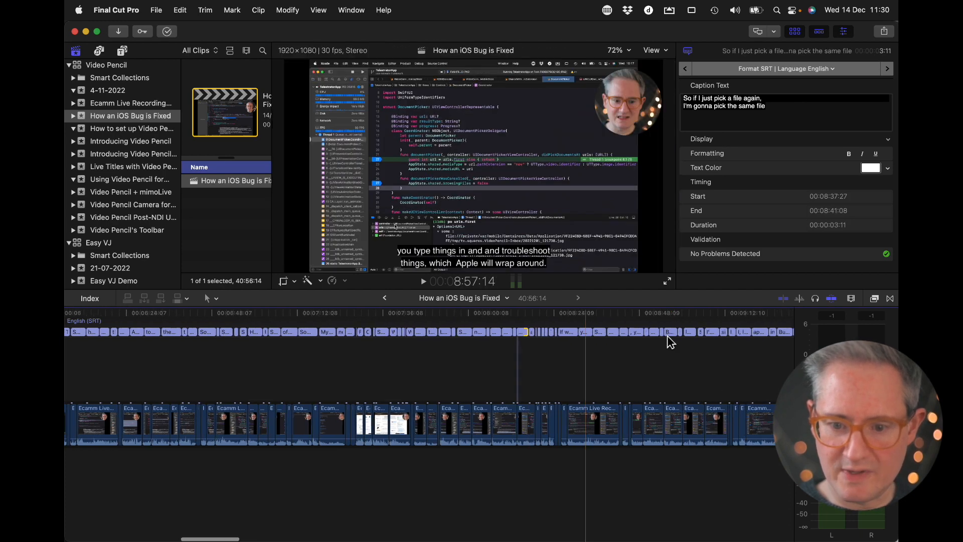
scroll(670, 343, right, 20)
click(705, 322)
drag(705, 323, 701, 322)
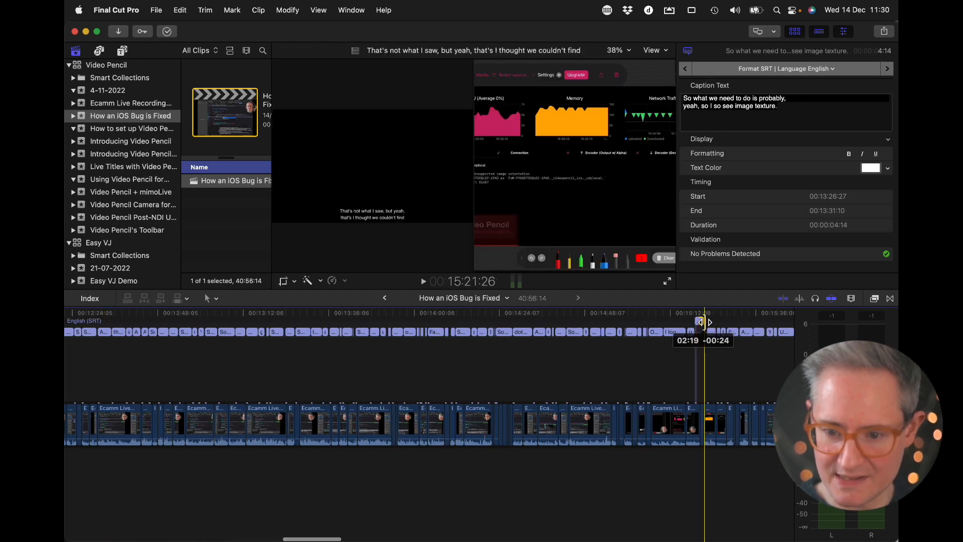
drag(701, 322, 700, 322)
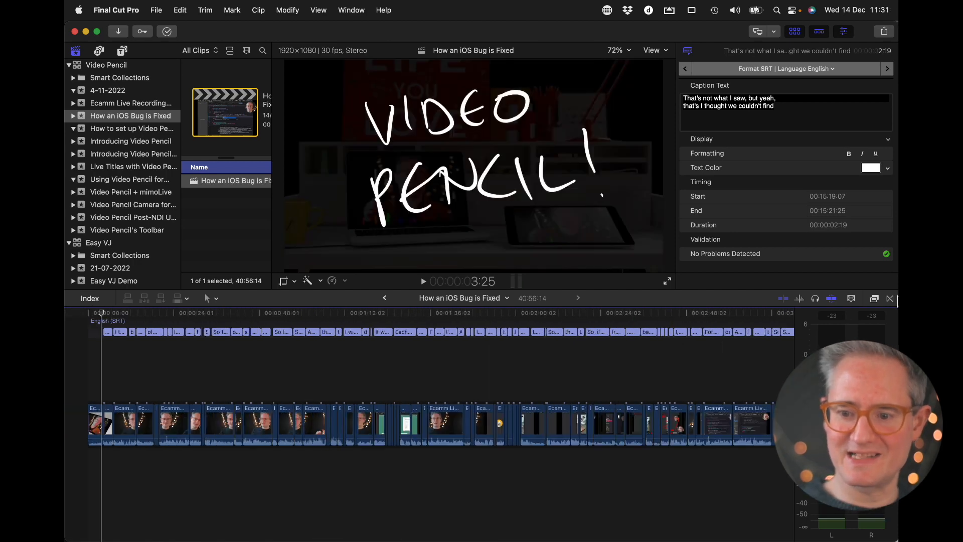
Show the transitions and add a 14-frame Flip transition between the intro clip and the first talking-head clip
click(890, 298)
drag(191, 425, 196, 423)
key(super+z)
key(super+equal)
Switch to Soundly and search the sound library for "swish"
key(super+space)
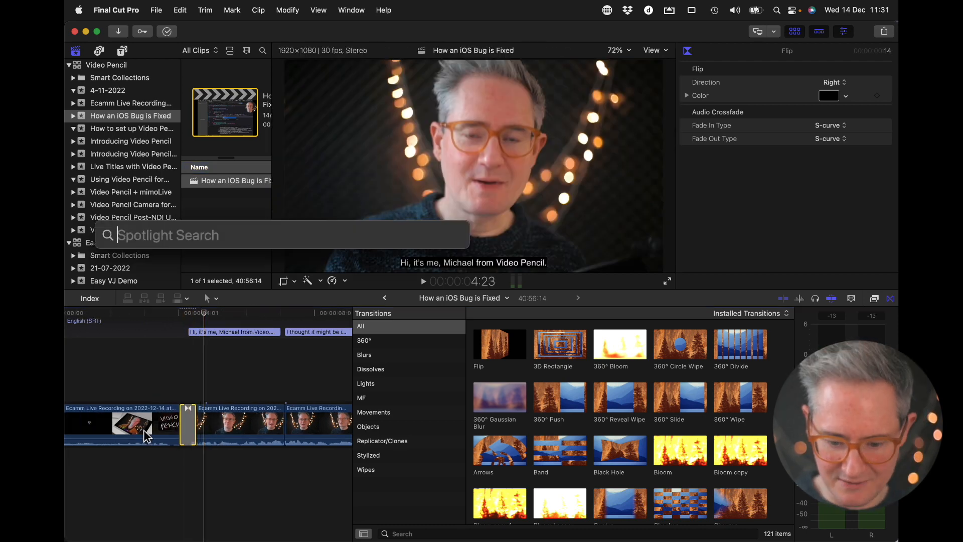
key(Escape)
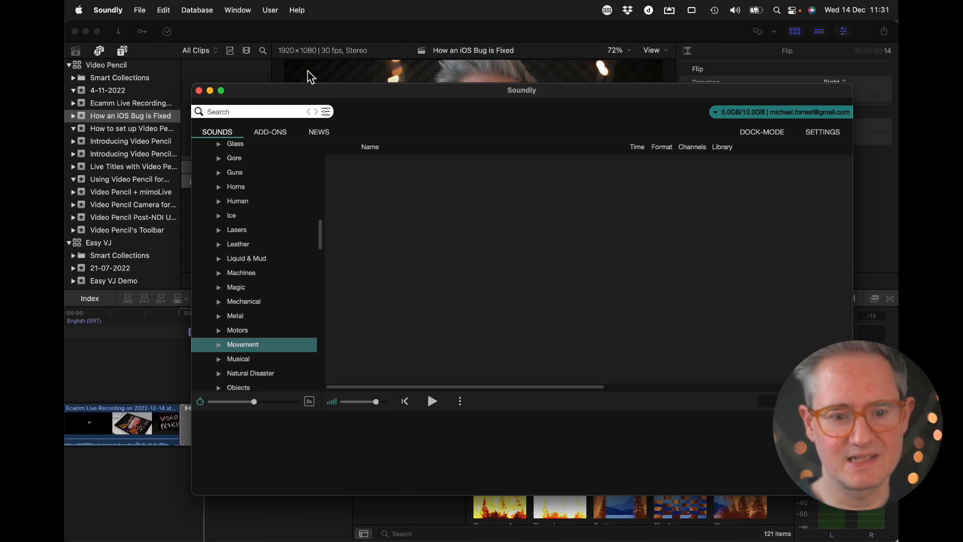
text(swi)
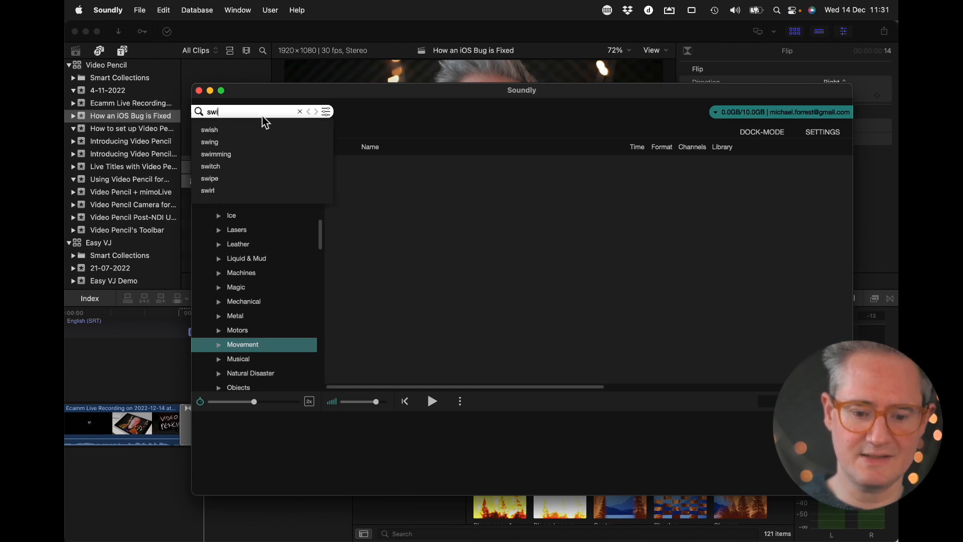
text(sh)
click(228, 128)
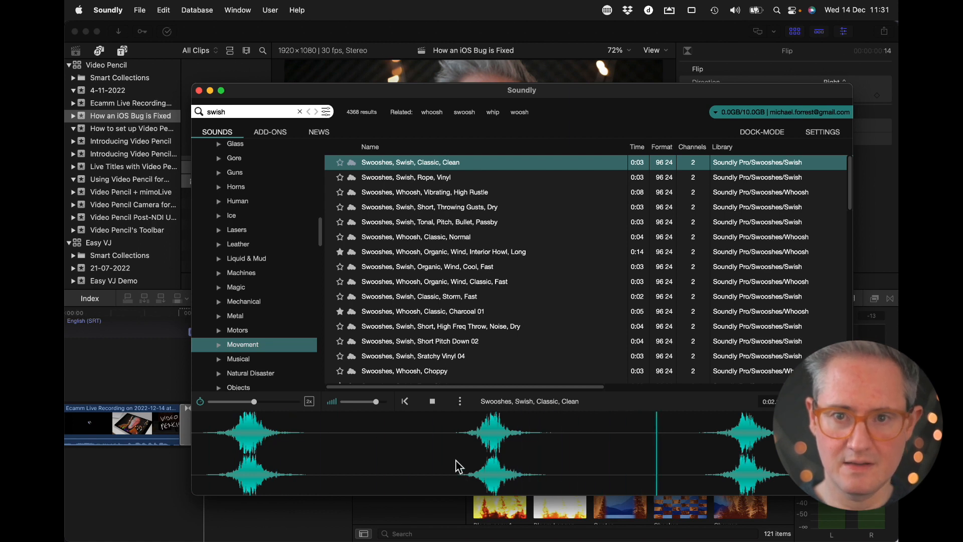
Select about 0.48 s around the middle swish of "Swooshes, Swish, Classic, Clean" and place it beneath the Flip transition in the Final Cut Pro timeline
drag(438, 463, 537, 461)
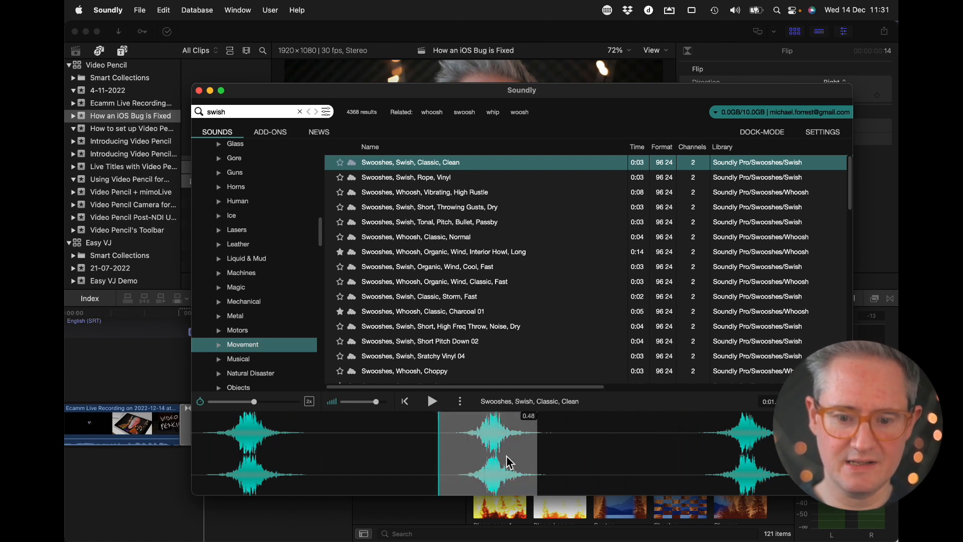
drag(473, 455, 182, 484)
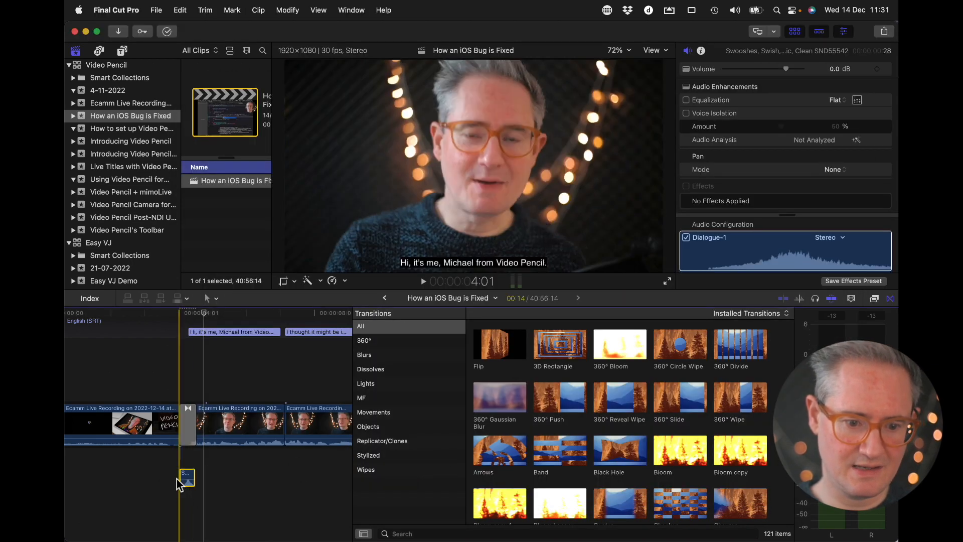
Play back the Flip transition and lower the swish sound clip's volume to -11 dB
key(space)
key(space)
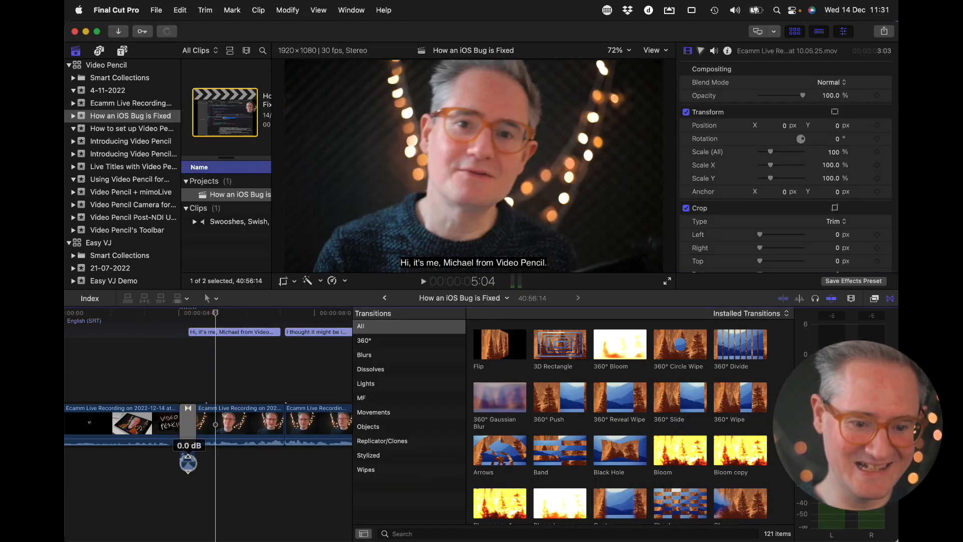
drag(189, 464, 188, 462)
click(189, 461)
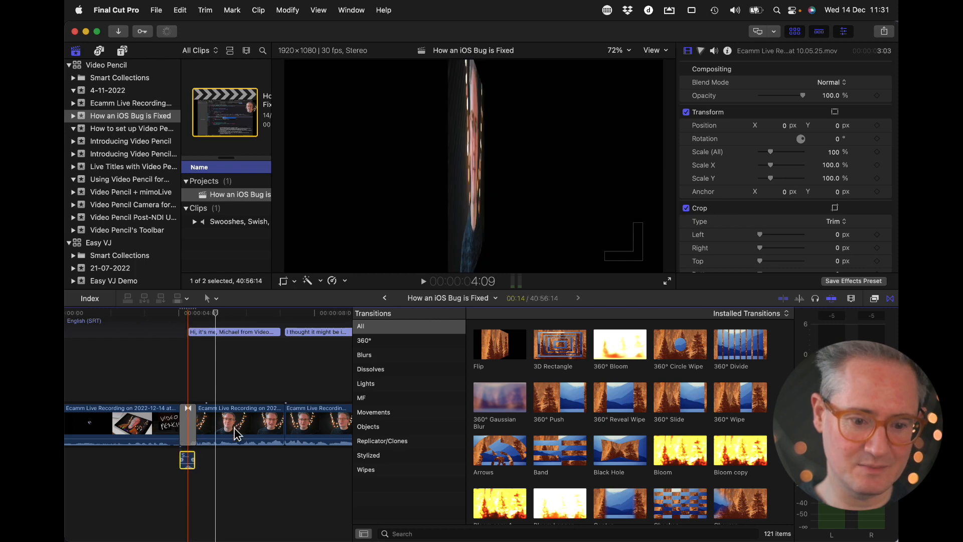
Assign the Effects-1 audio role to the swish clip and play back the transition
click(834, 238)
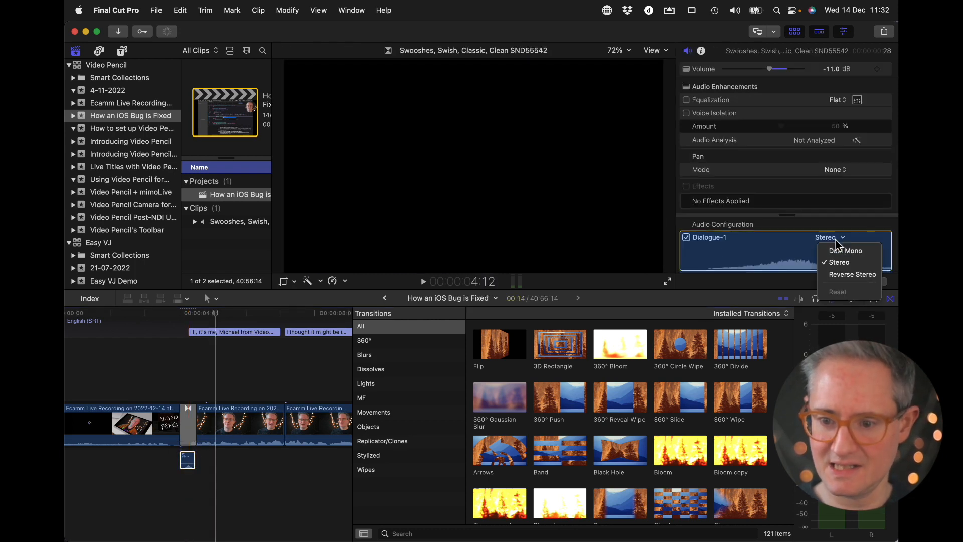
click(811, 233)
scroll(819, 240, down, 2)
click(717, 251)
click(715, 301)
key(space)
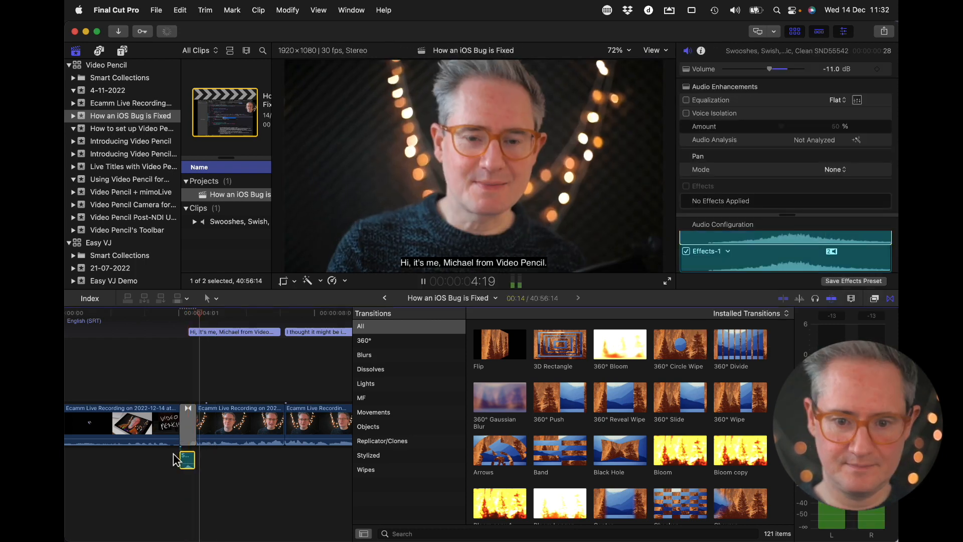
key(space)
Shorten the Flip transition to 8 frames and shift the swish clip slightly earlier beneath it
key(super+equal)
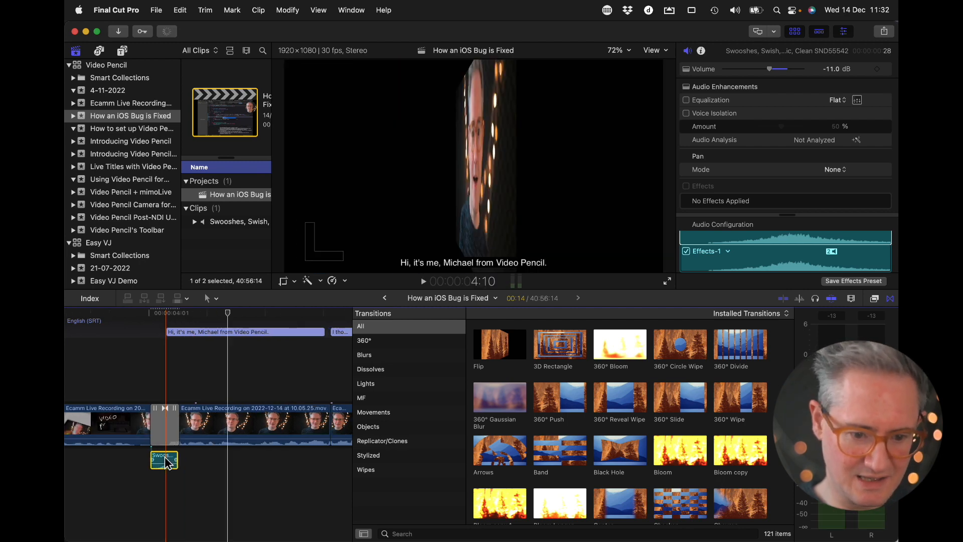
drag(167, 462, 173, 436)
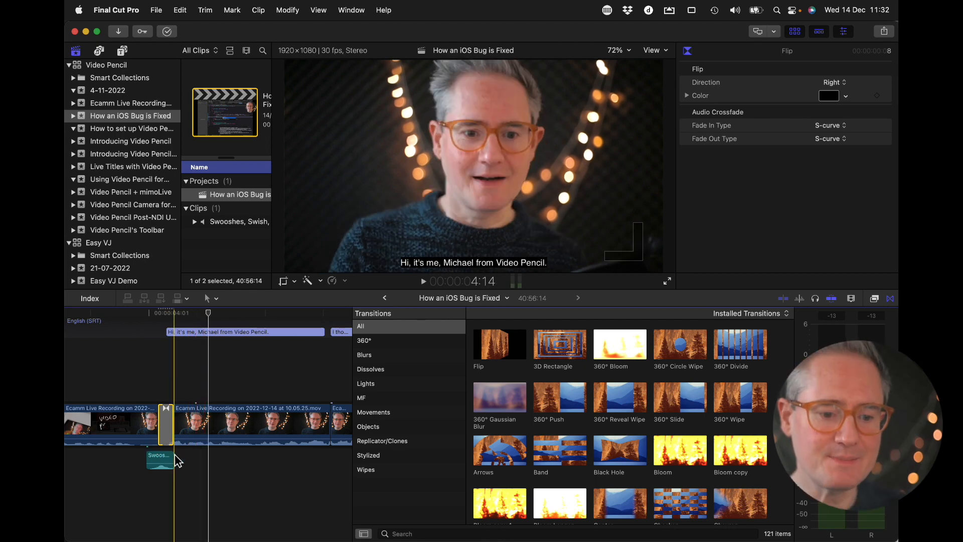
drag(162, 464, 162, 457)
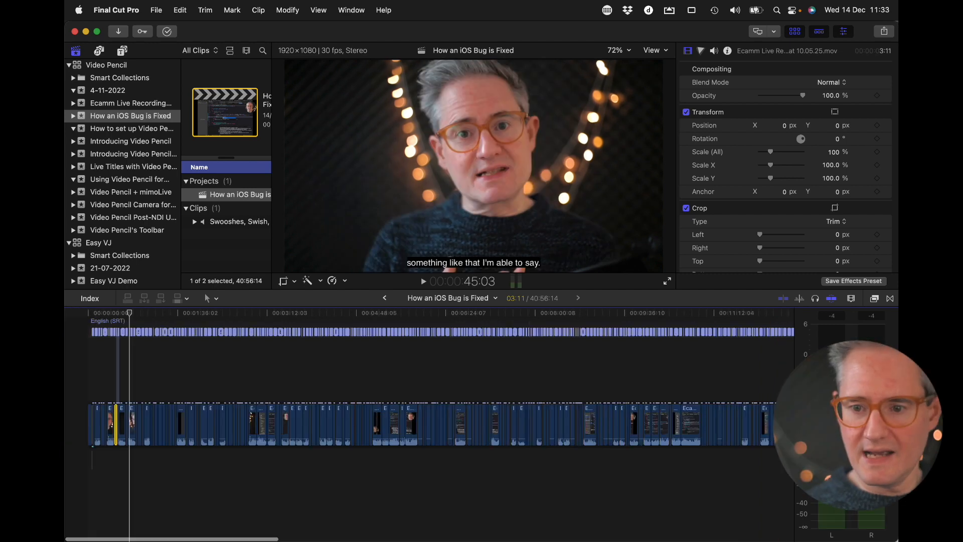
Export the project with the Apple Devices 1080p preset as "How an iOS Bug is Fixed" in the Video Pencil Product Demos folder
scroll(617, 460, right, 20)
scroll(618, 460, right, 10)
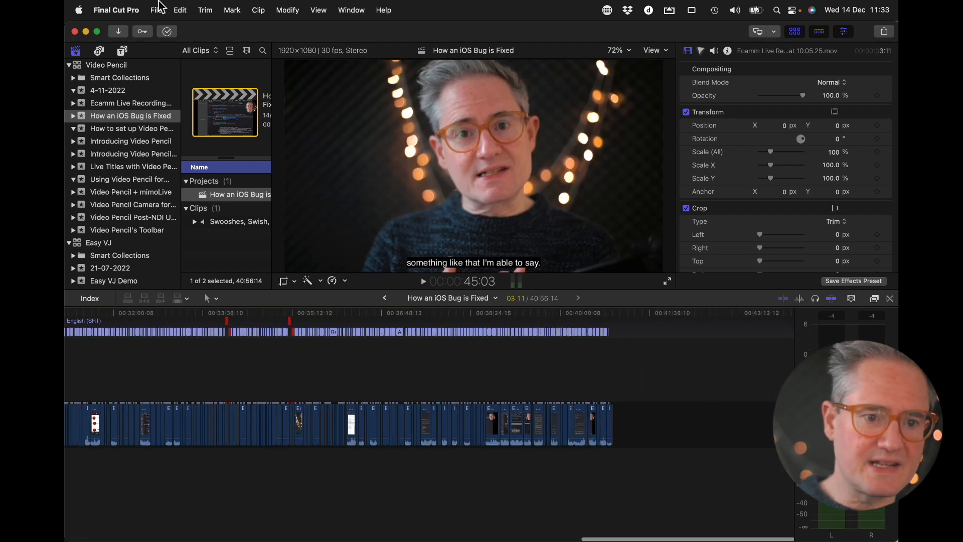
click(158, 9)
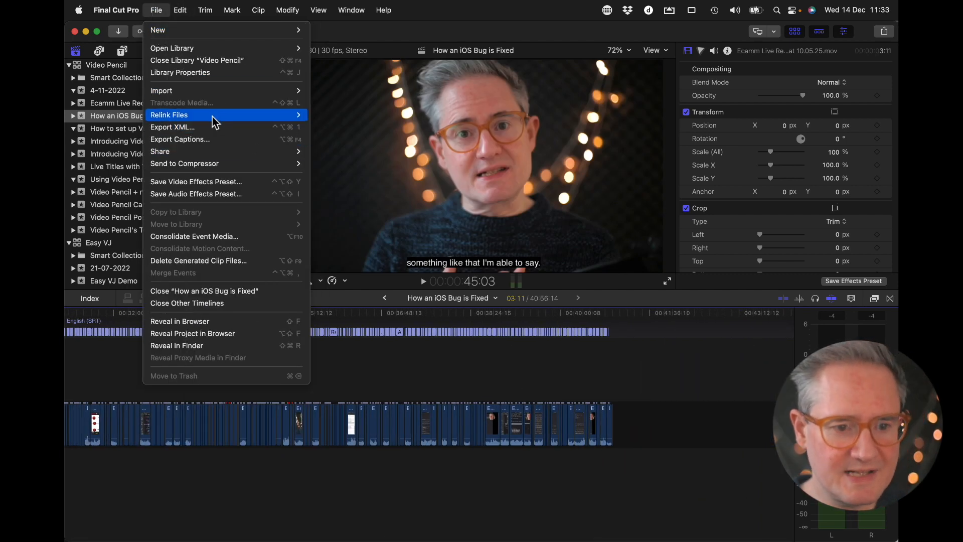
mouse_move(214, 151)
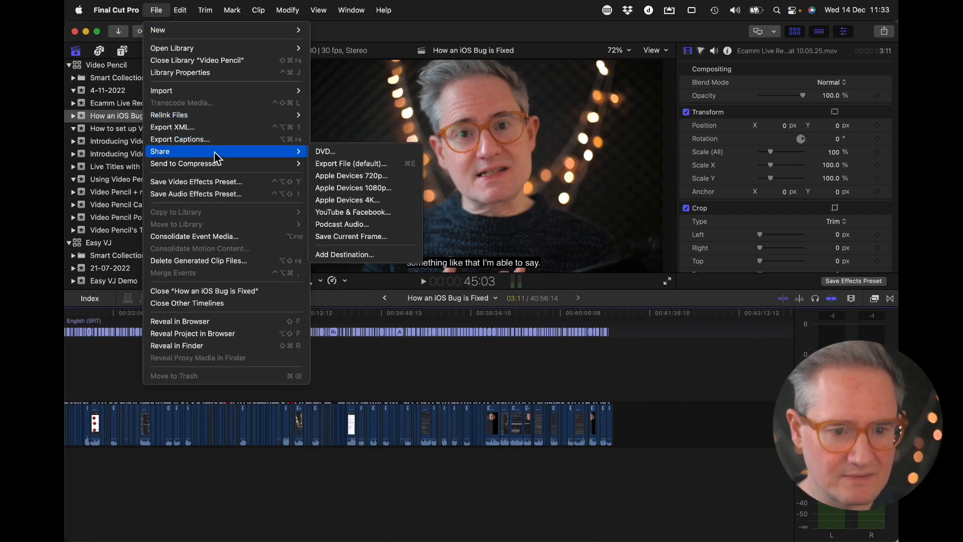
click(370, 188)
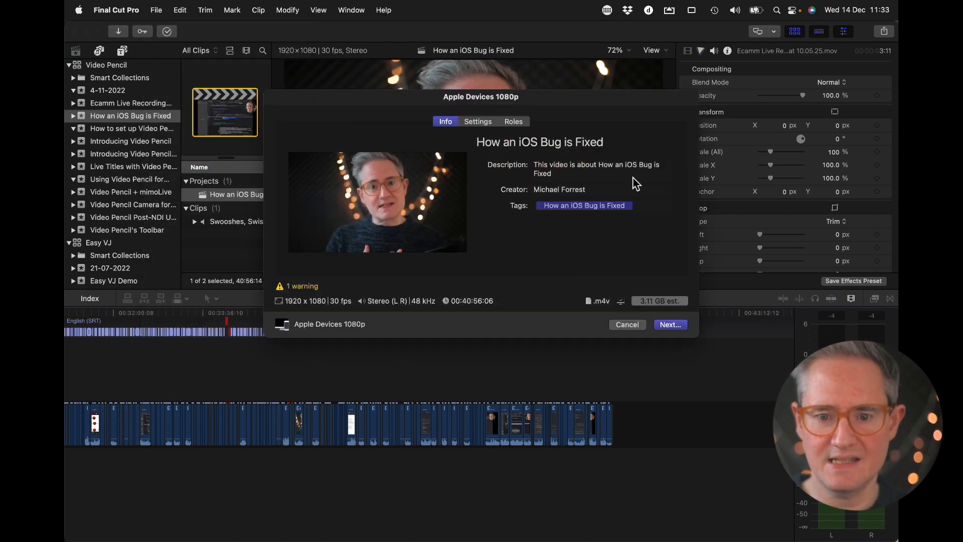
click(671, 324)
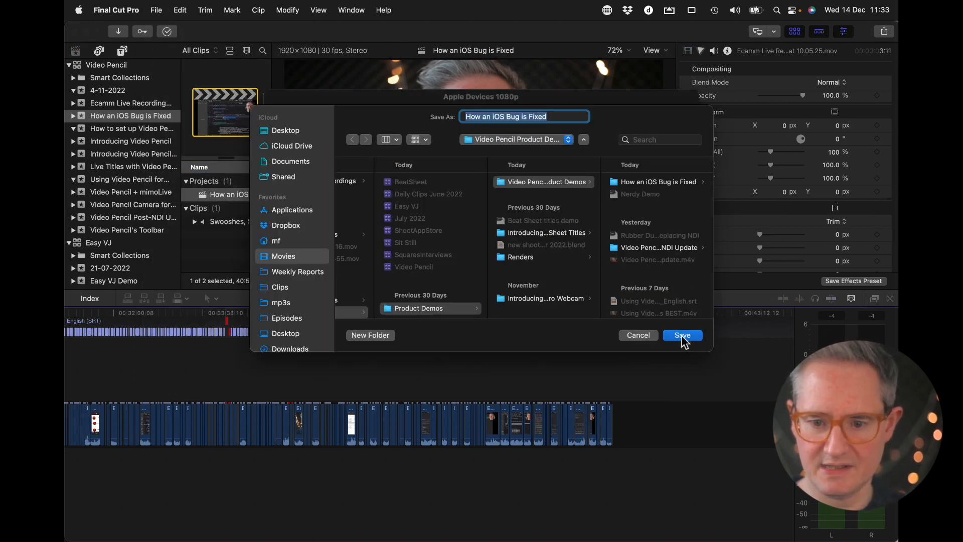
click(682, 336)
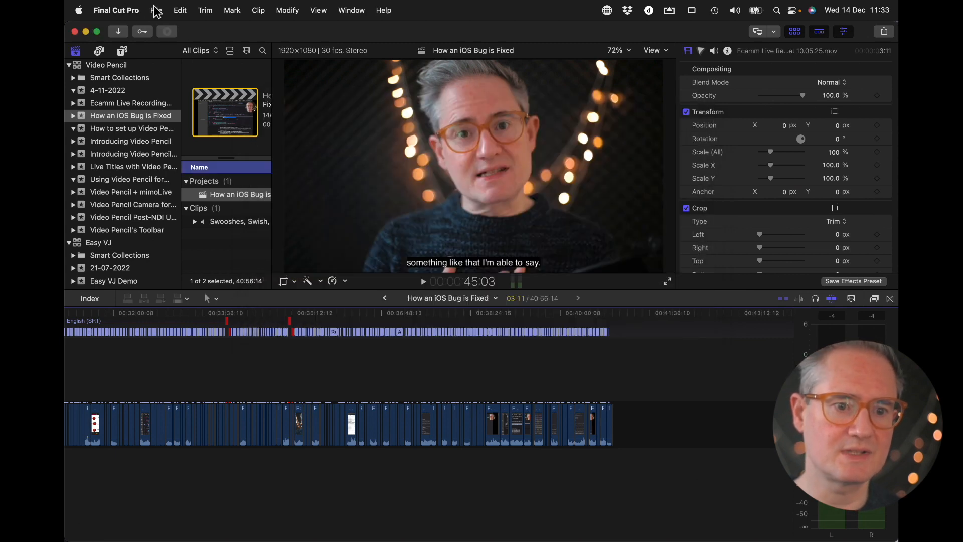
Try to export the captions, and trim the ends of the overlapping captions flagged red around 34:00 and 35:10
click(156, 10)
click(180, 133)
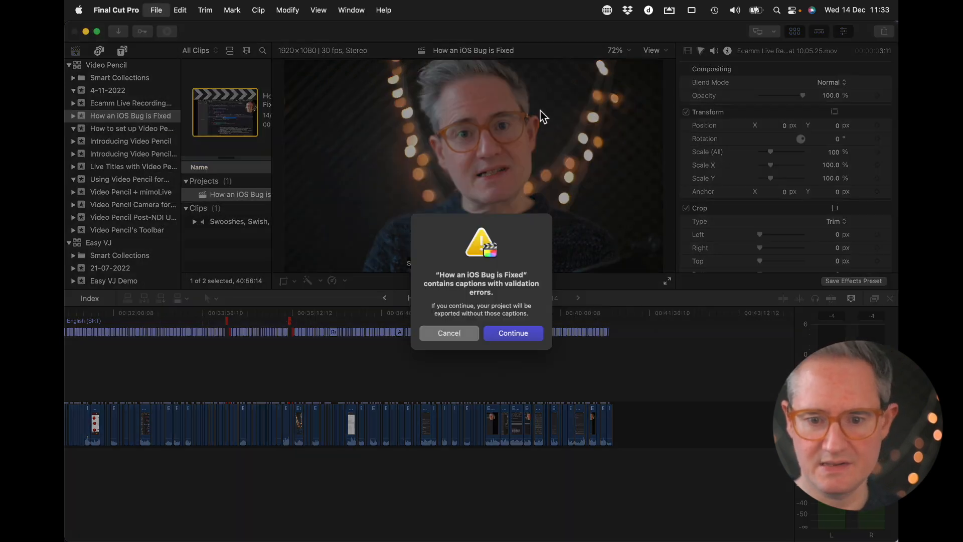
click(449, 332)
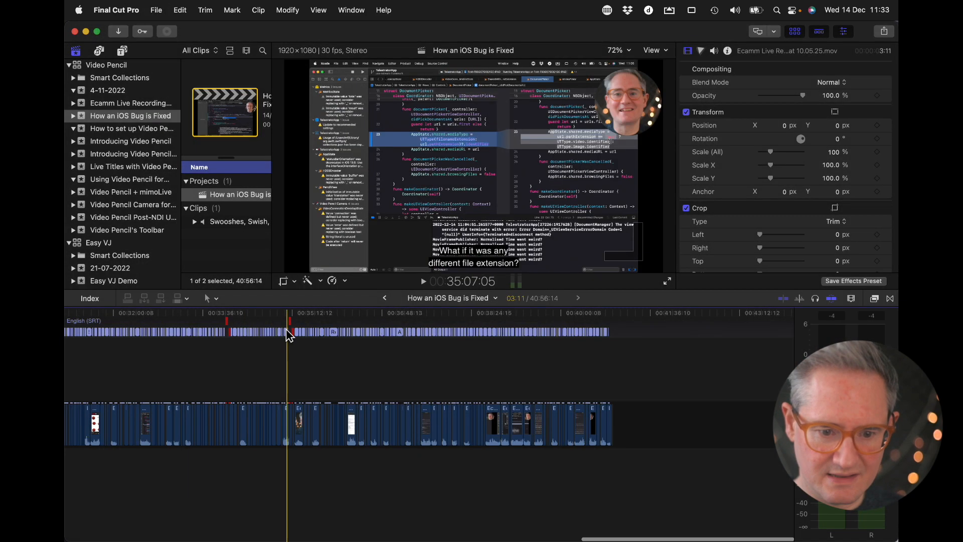
scroll(288, 333, up, 4)
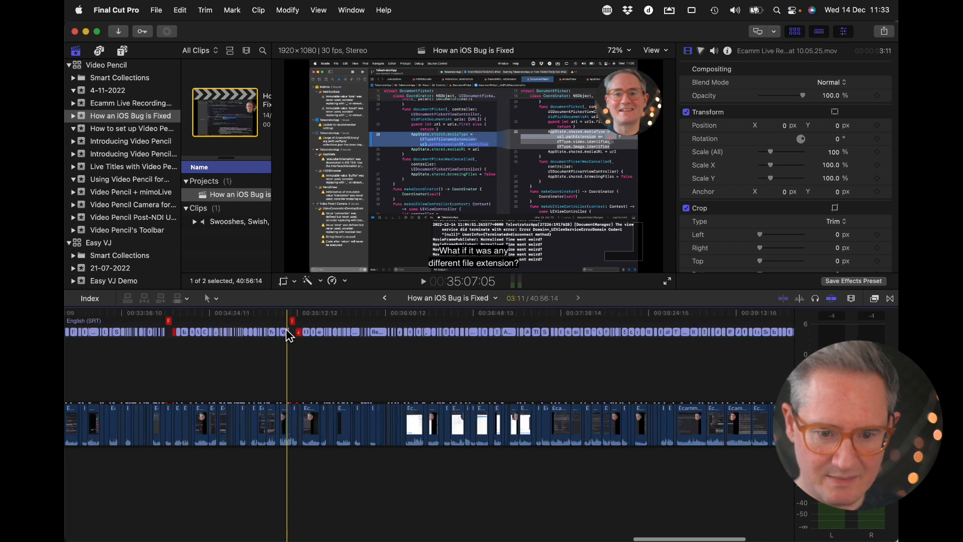
drag(296, 322, 293, 322)
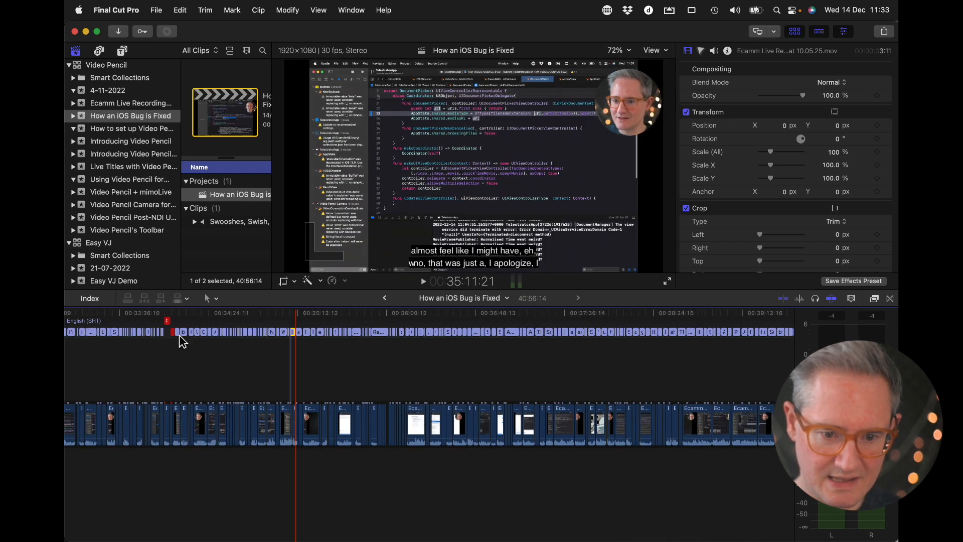
drag(170, 321, 168, 321)
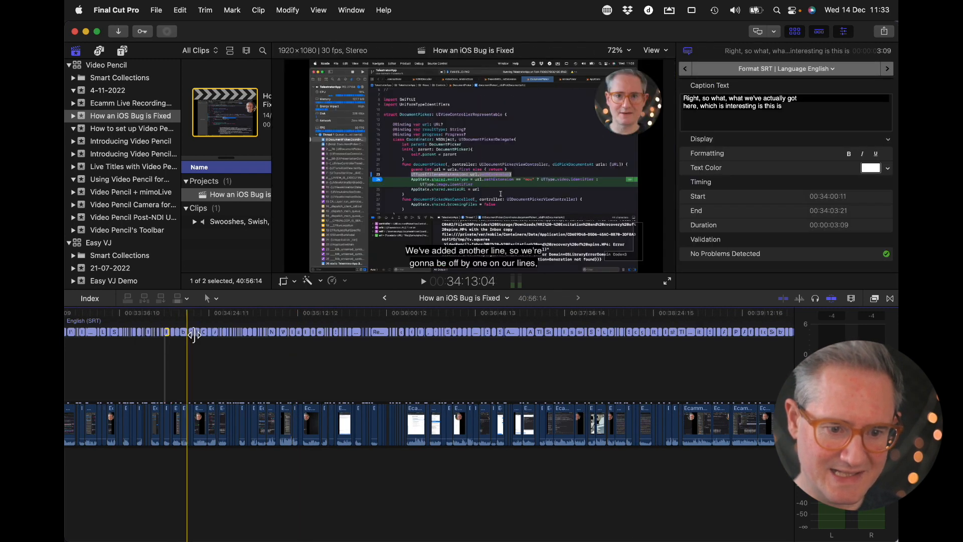
scroll(209, 344, left, 15)
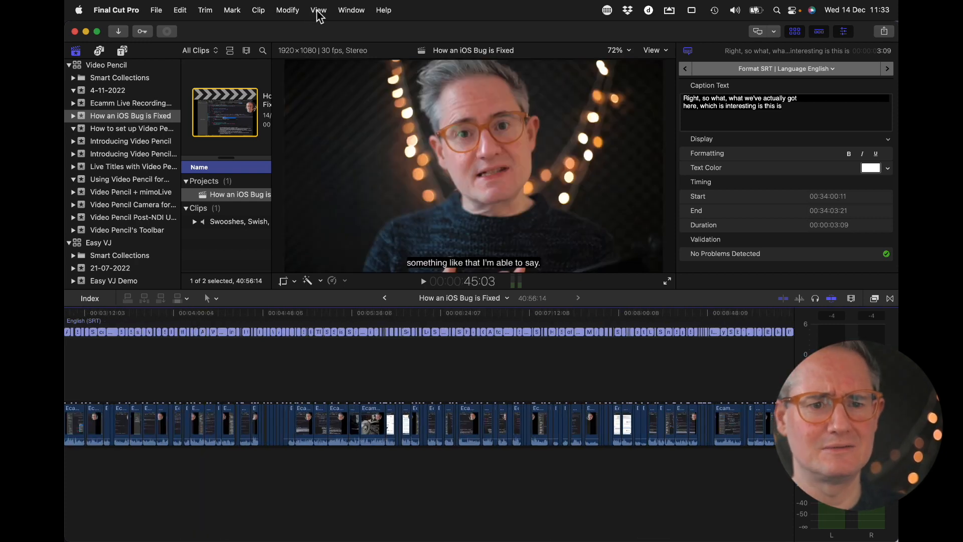
Try to export the captions again, and trim the end of the overlapping caption "Extra trailing closure."
click(156, 11)
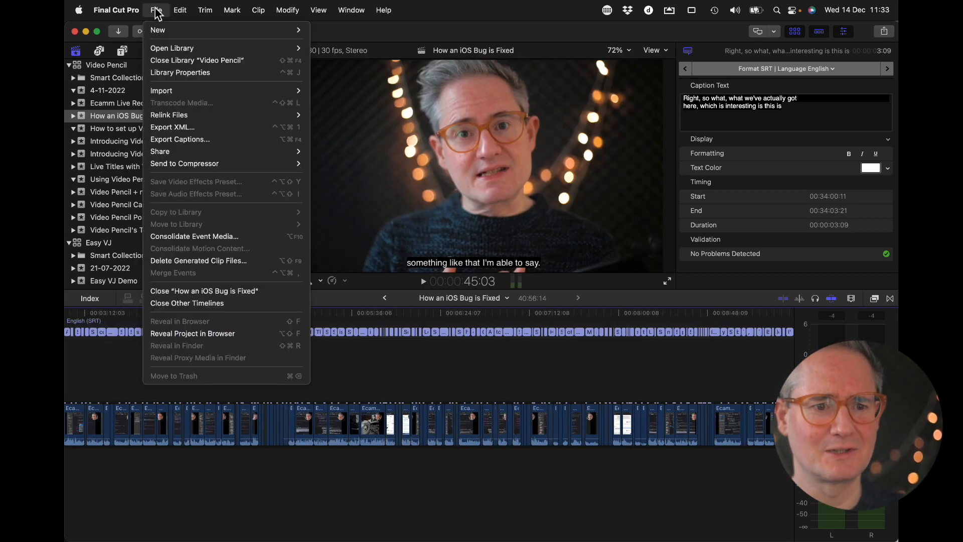
click(233, 140)
click(448, 334)
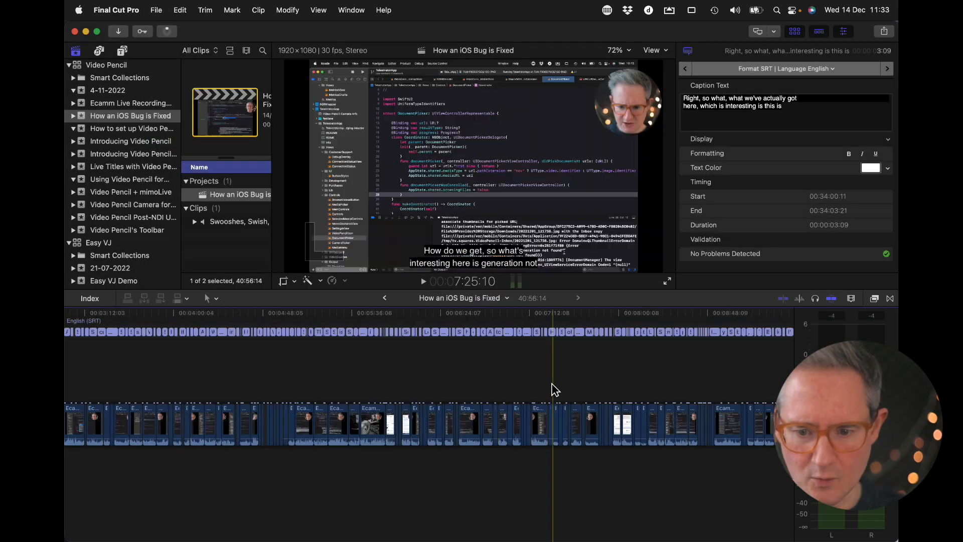
scroll(552, 389, right, 15)
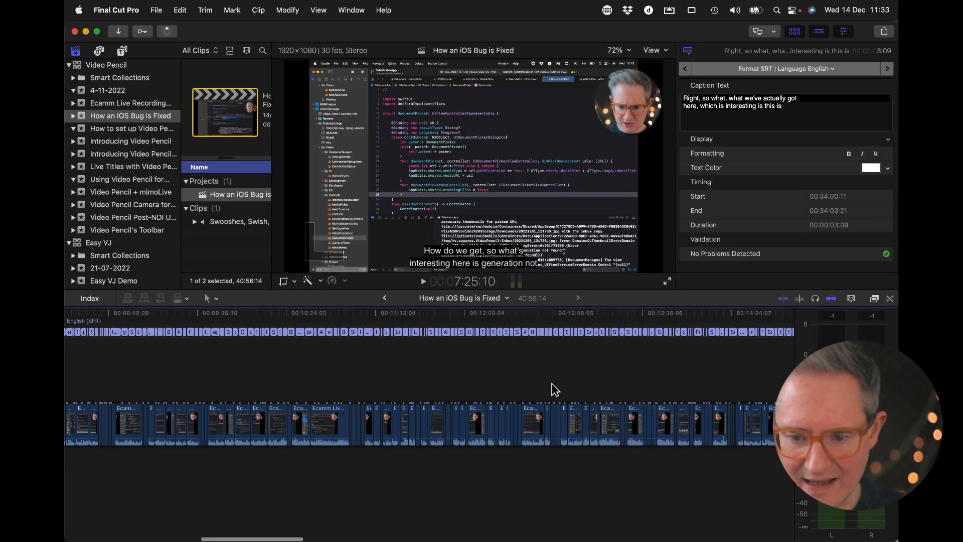
drag(485, 323, 481, 322)
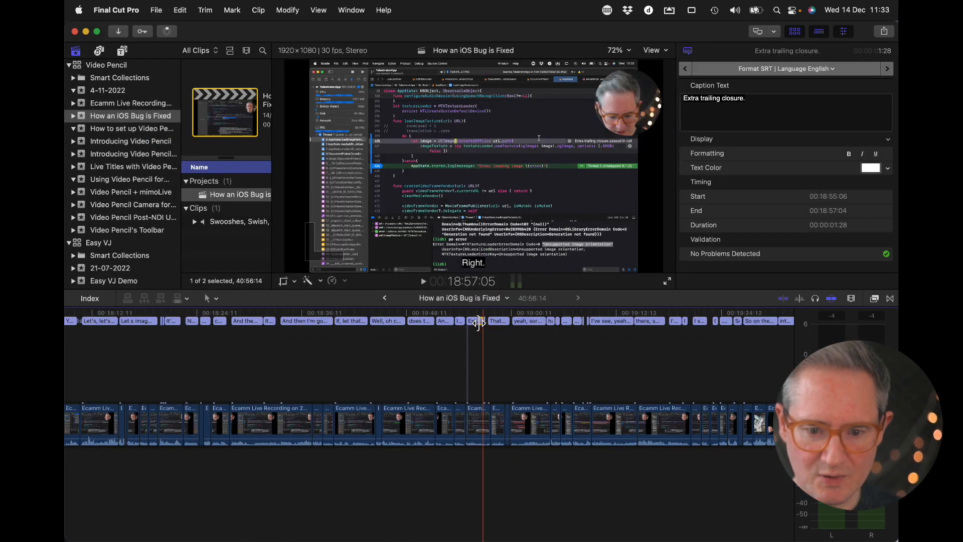
Export the English SRT captions, relative to the timeline, as "How an iOS Bug is Fixed.en_US"
click(164, 7)
click(234, 140)
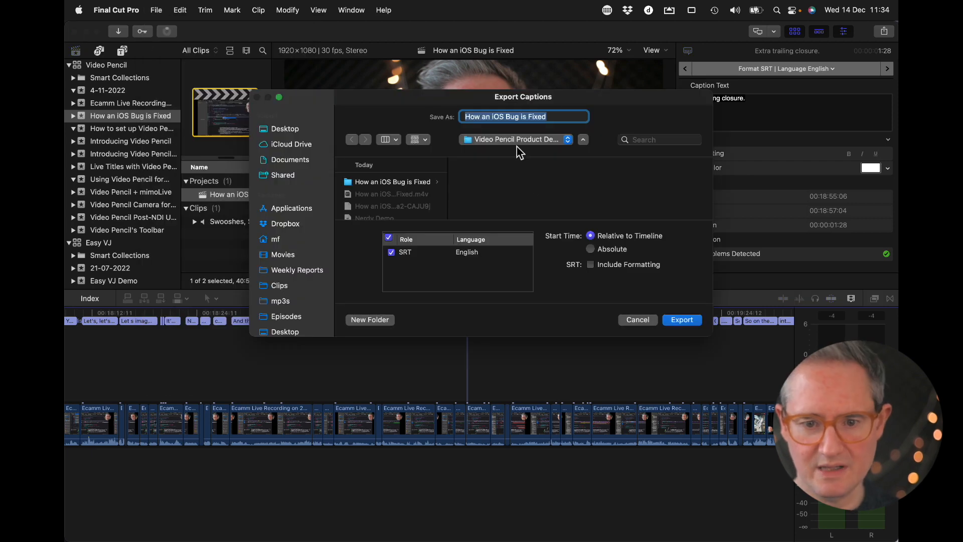
click(569, 117)
text(en_US)
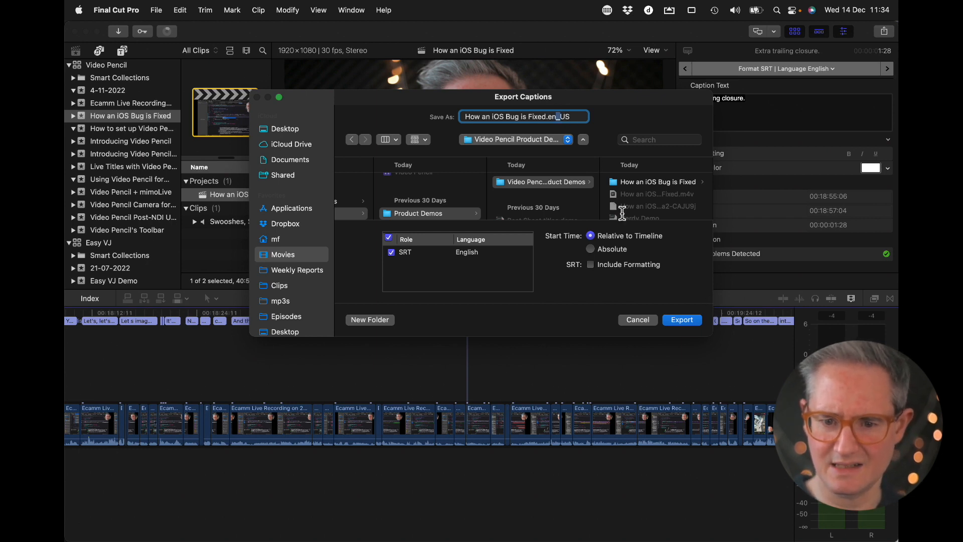
key(Return)
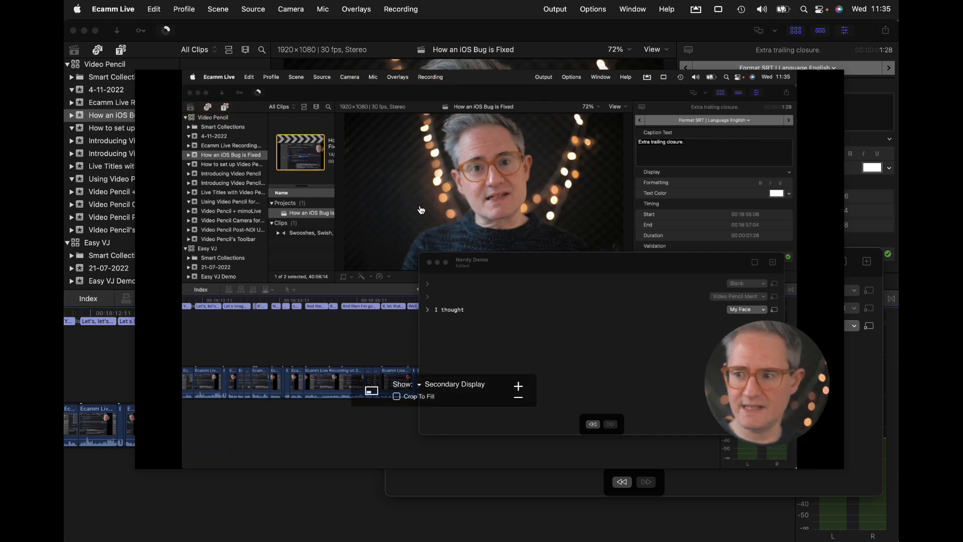
Switch to Beat Sheet's Nerdy Demo document and show the scene choices for the Video Pencil Ident beat
key(super+Tab)
drag(537, 267, 571, 228)
click(812, 282)
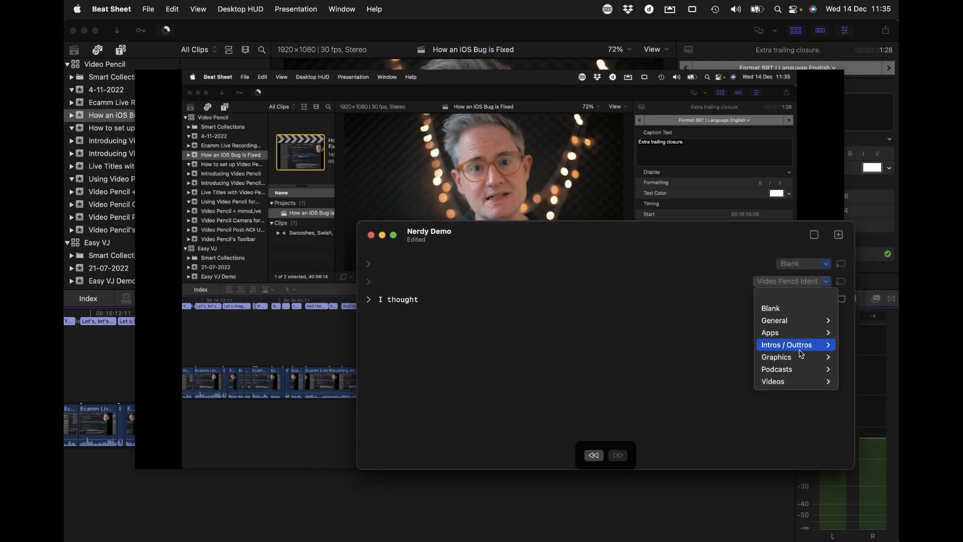
click(740, 230)
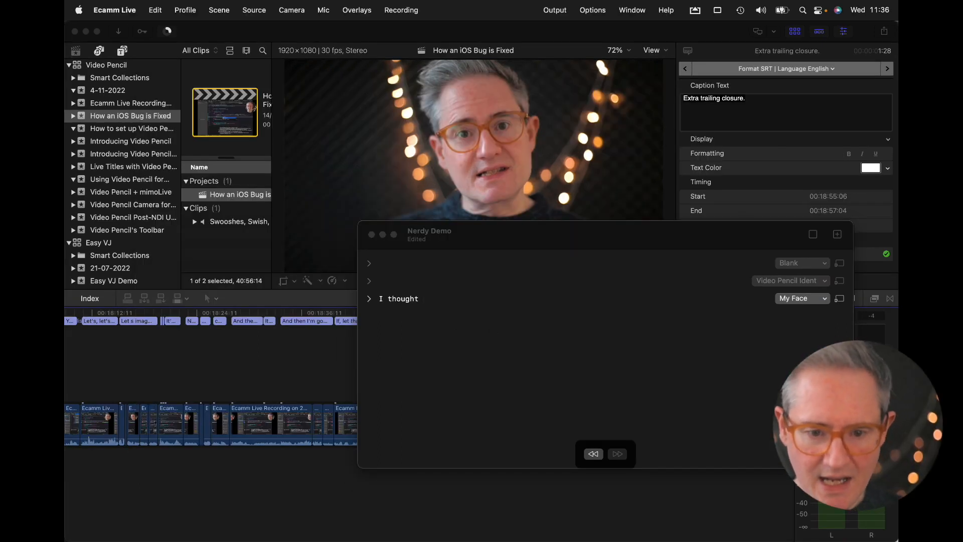
Switch to Soundly to view the swish sound library results
mouse_move(374, 521)
key(super+Tab)
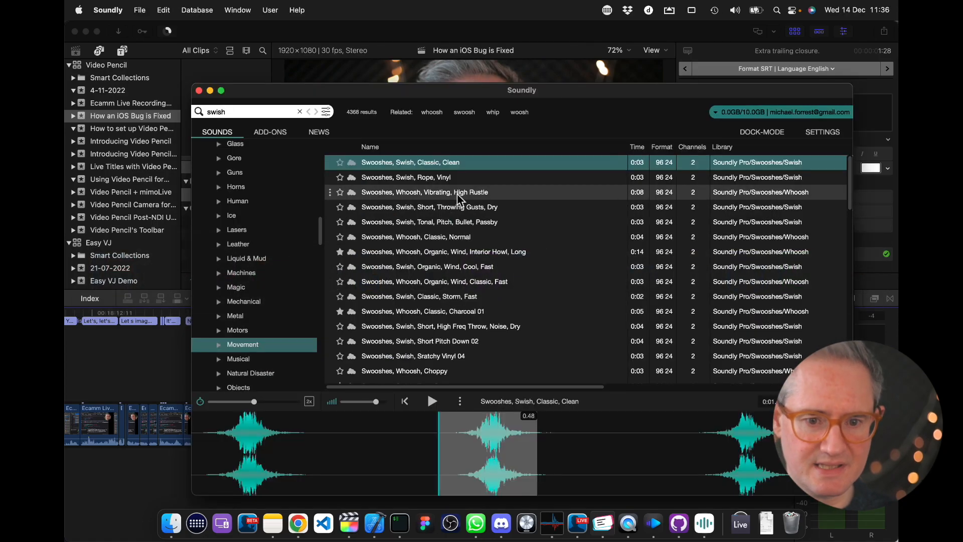